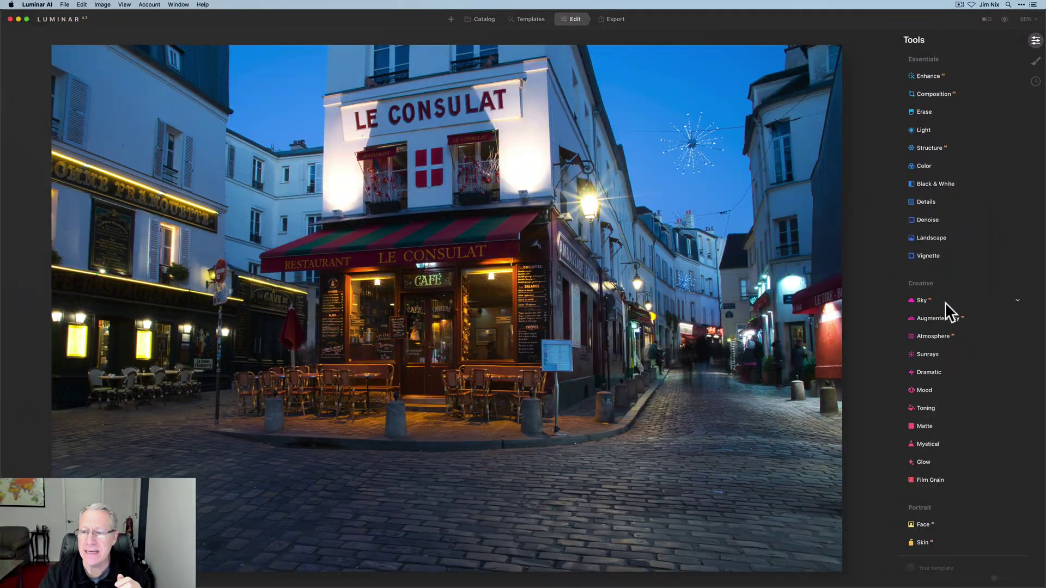
# Expand the Mood tool in the Creative section for the Le Consulat street photo
pyautogui.scroll(-3, 945, 300)
pyautogui.click(927, 339)
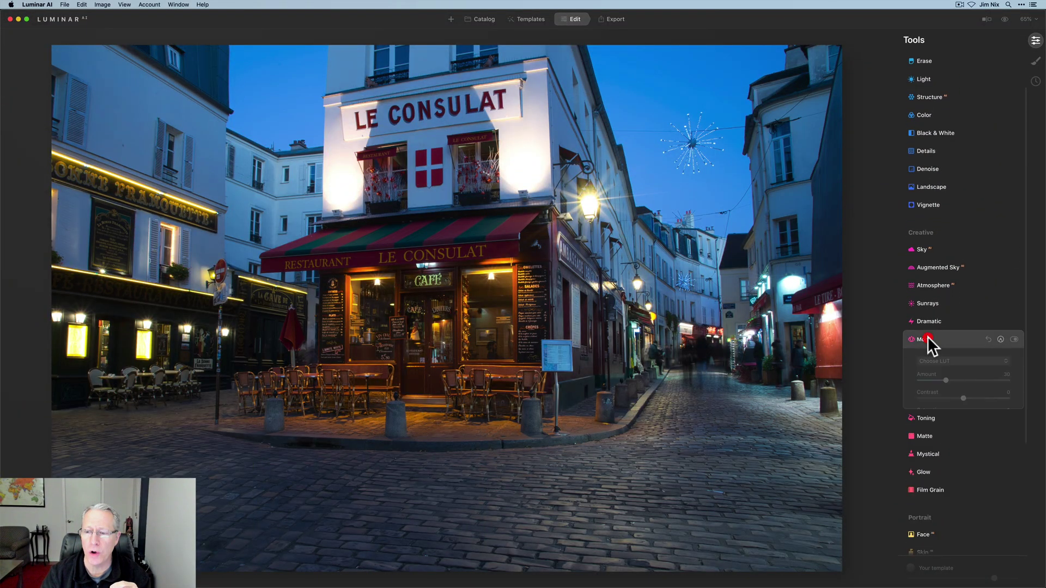
pyautogui.scroll(-5, 927, 336)
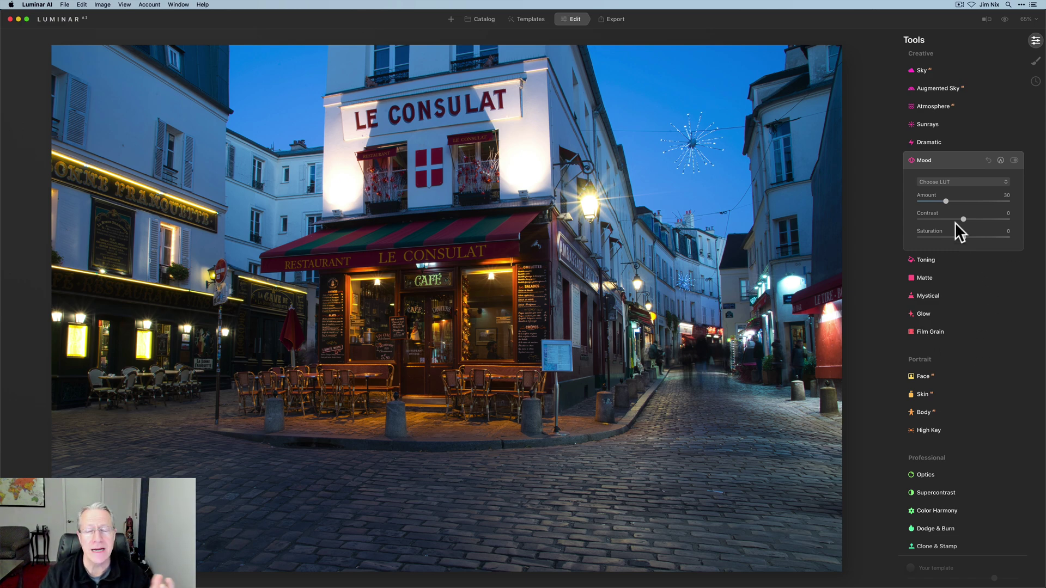
# Apply the Candlelight LUT in Mood and toggle the mood off and on to compare
pyautogui.click(960, 182)
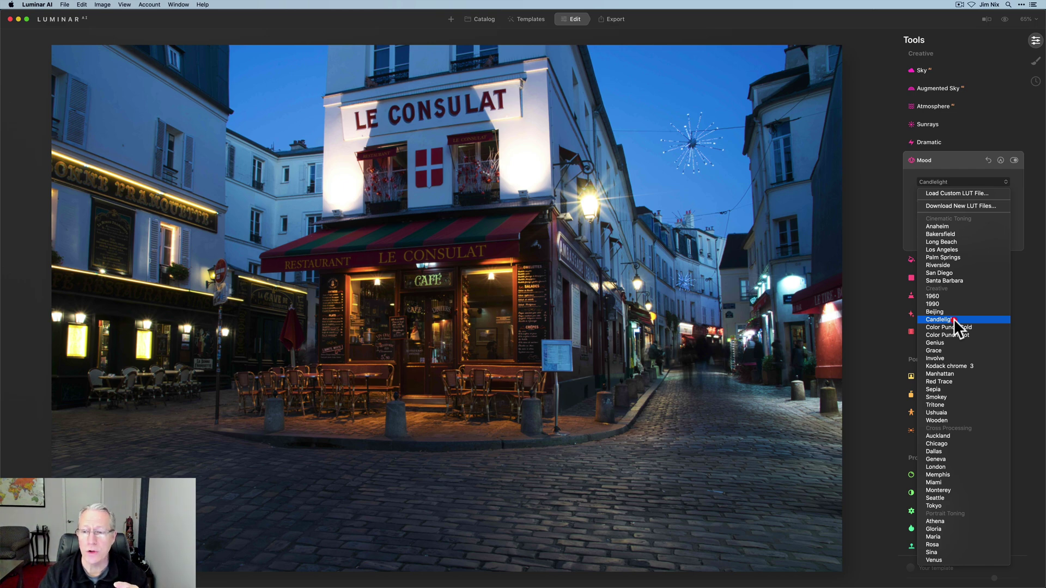
pyautogui.click(953, 319)
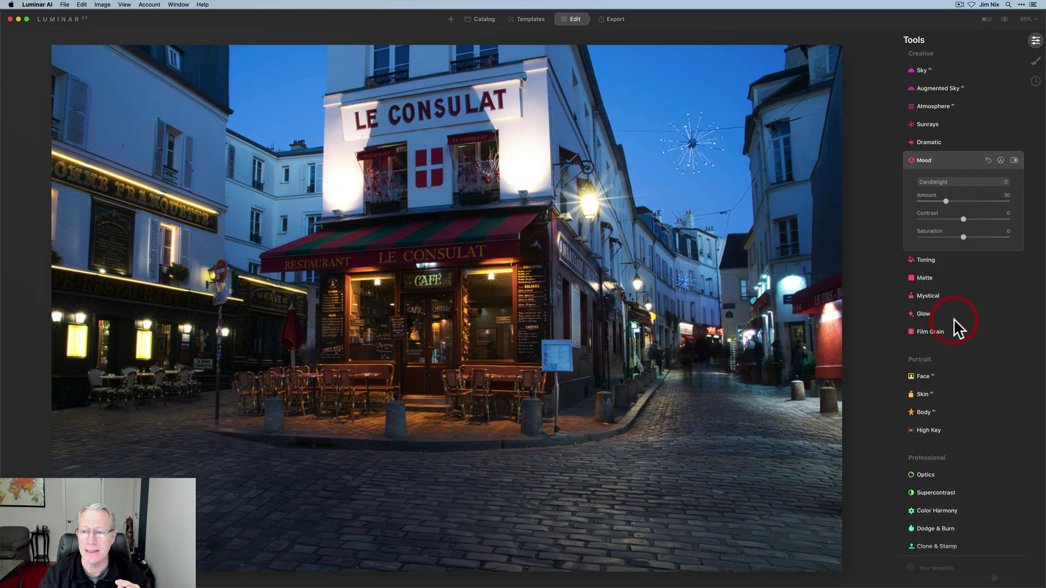
pyautogui.click(1013, 160)
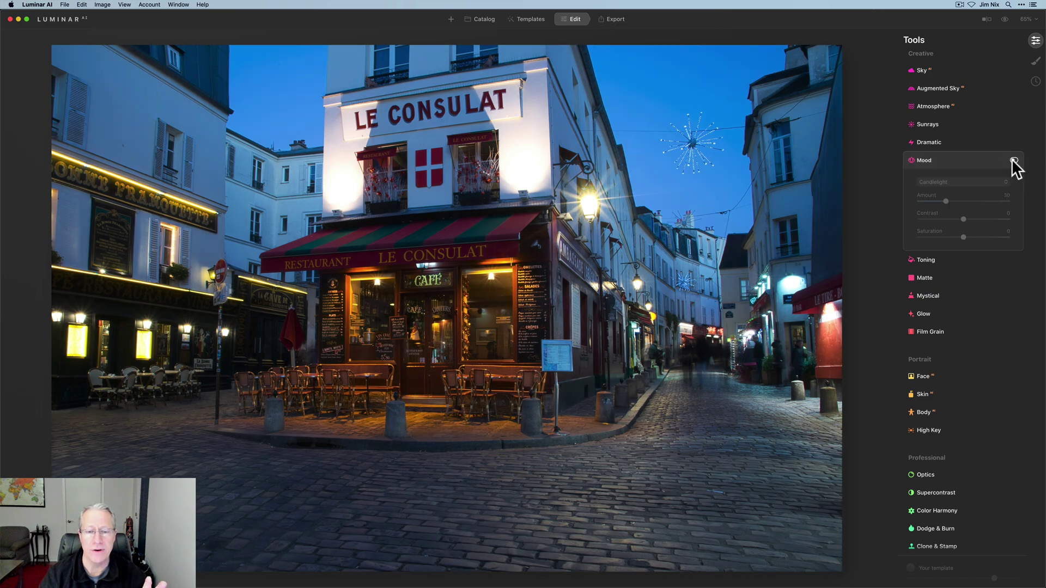
pyautogui.click(1013, 160)
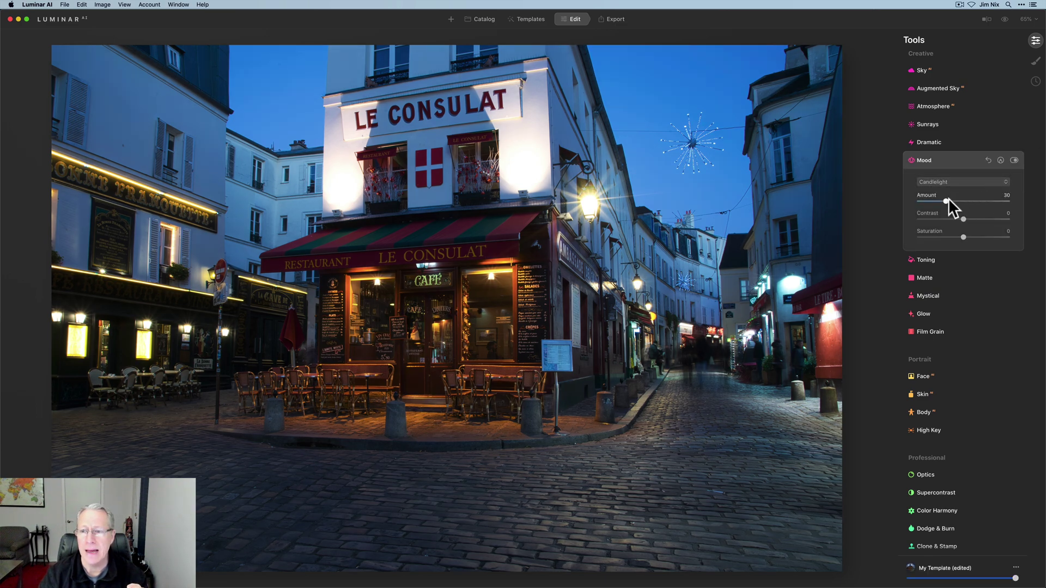
# Strengthen the Candlelight mood and add a little Accent in Enhance
pyautogui.moveTo(947, 200); pyautogui.dragTo(955, 240)
pyautogui.scroll(3, 939, 156)
pyautogui.scroll(5, 940, 158)
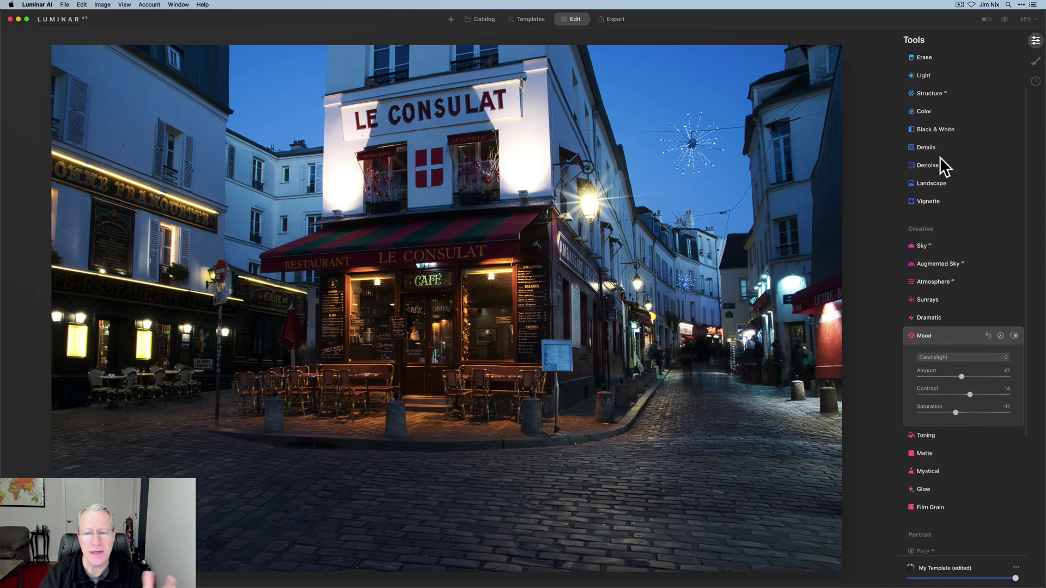
pyautogui.scroll(2, 939, 157)
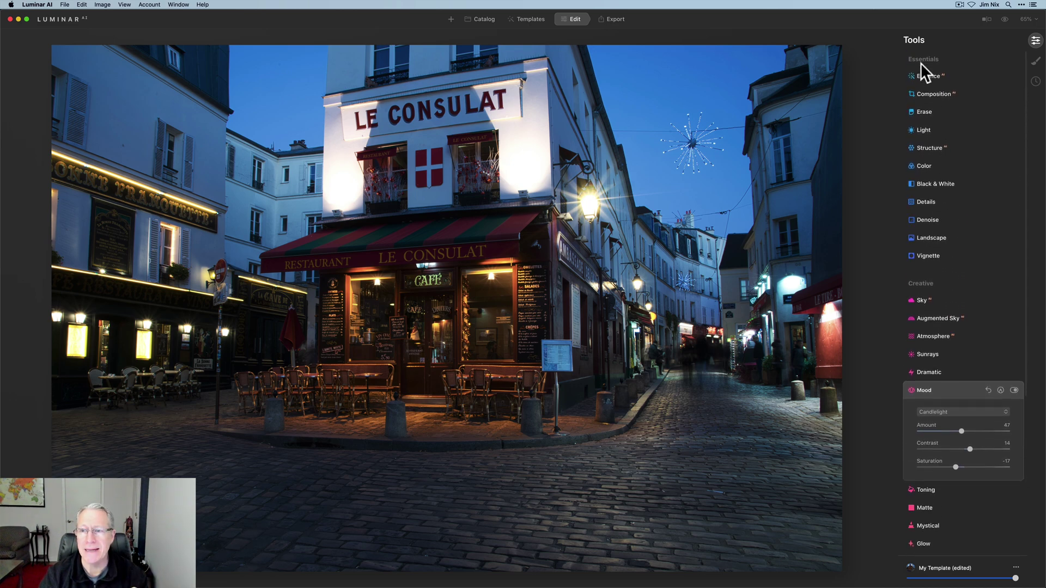
pyautogui.click(927, 75)
pyautogui.moveTo(919, 103); pyautogui.dragTo(946, 107)
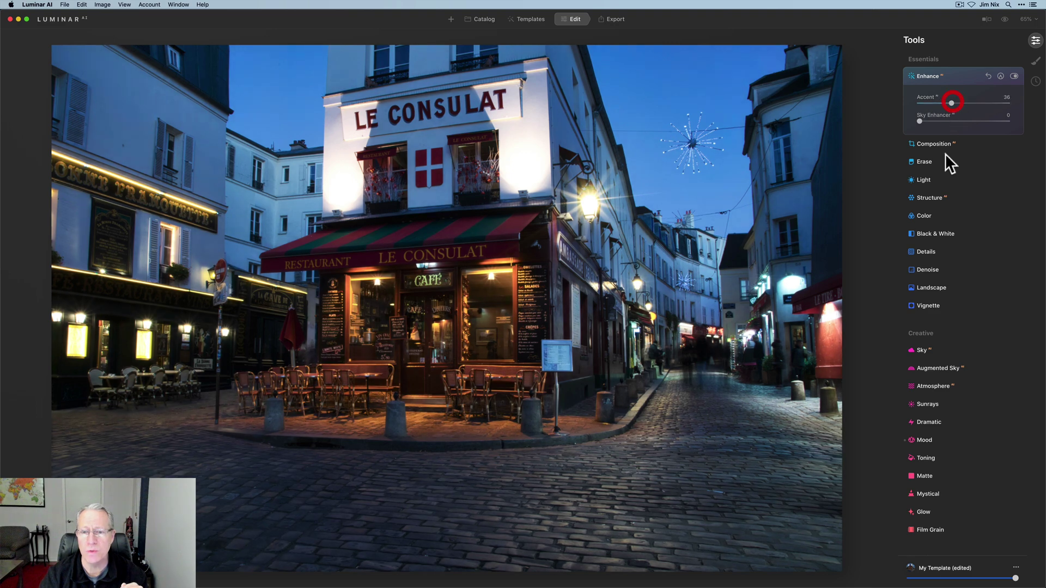
# Cut HSL Blue saturation to -51 in Color to tone down the sky
pyautogui.scroll(-5, 945, 186)
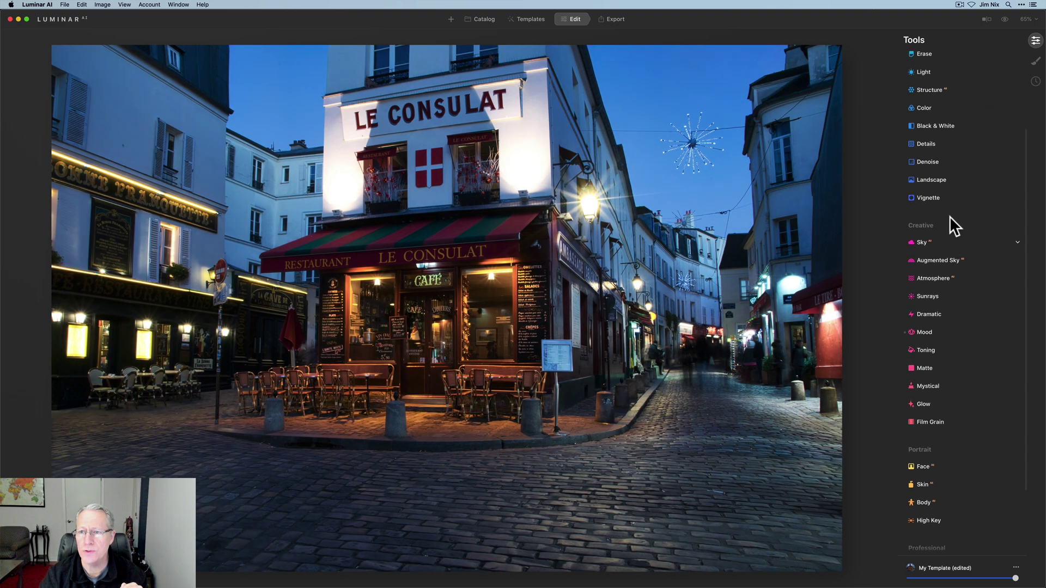
pyautogui.scroll(1, 949, 217)
pyautogui.click(924, 116)
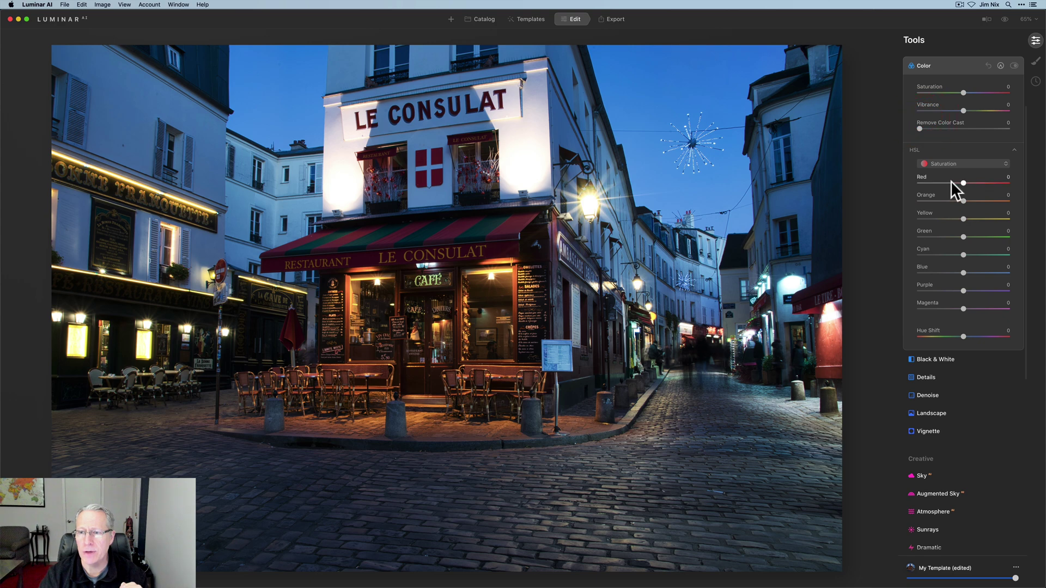
pyautogui.moveTo(963, 273); pyautogui.dragTo(940, 273)
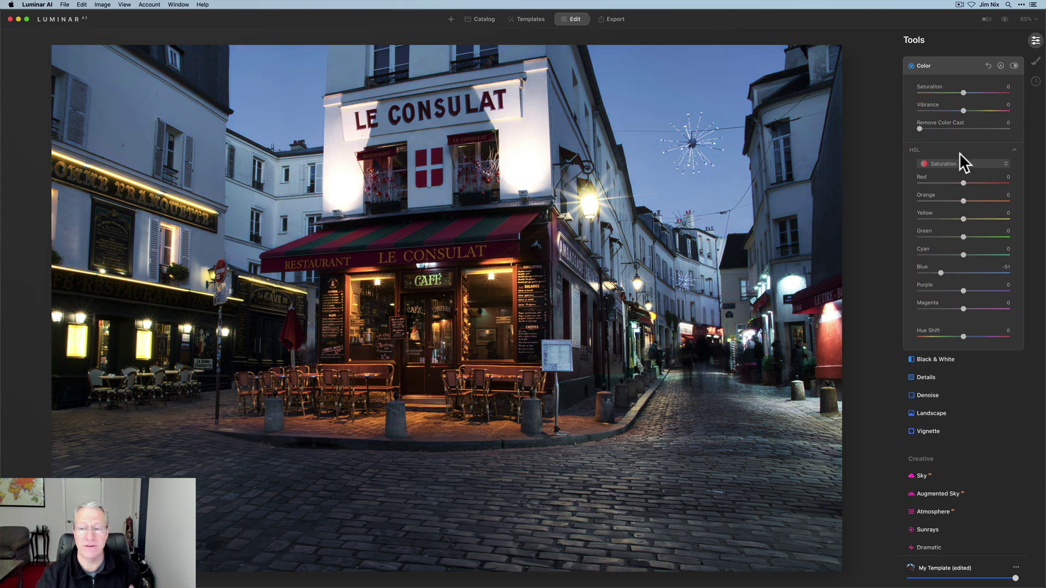
# Compare the edit with the original using the eye toggle and Before/After split, then collapse Color
pyautogui.click(1003, 18)
pyautogui.click(1003, 19)
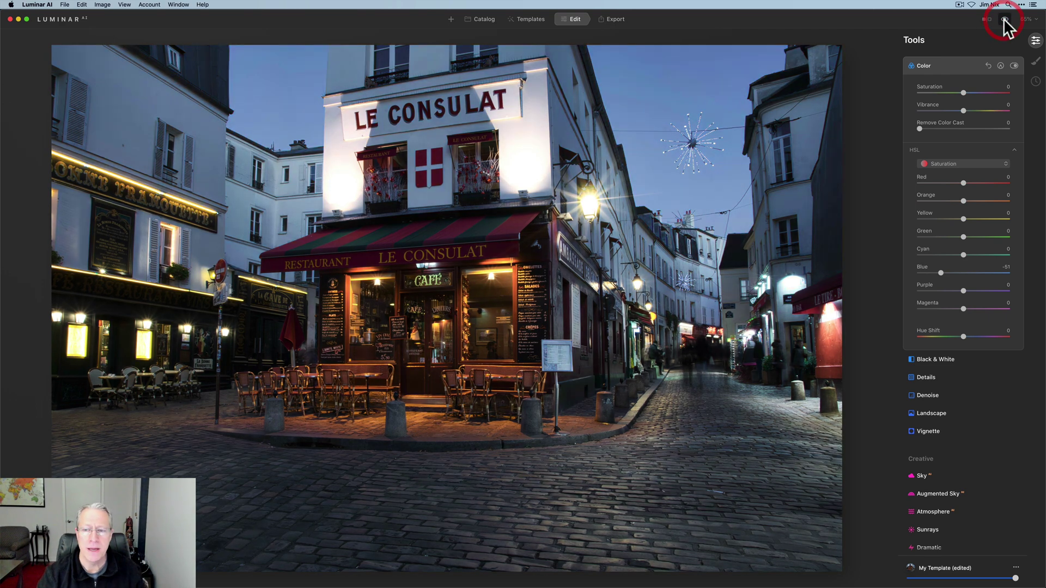
pyautogui.click(987, 19)
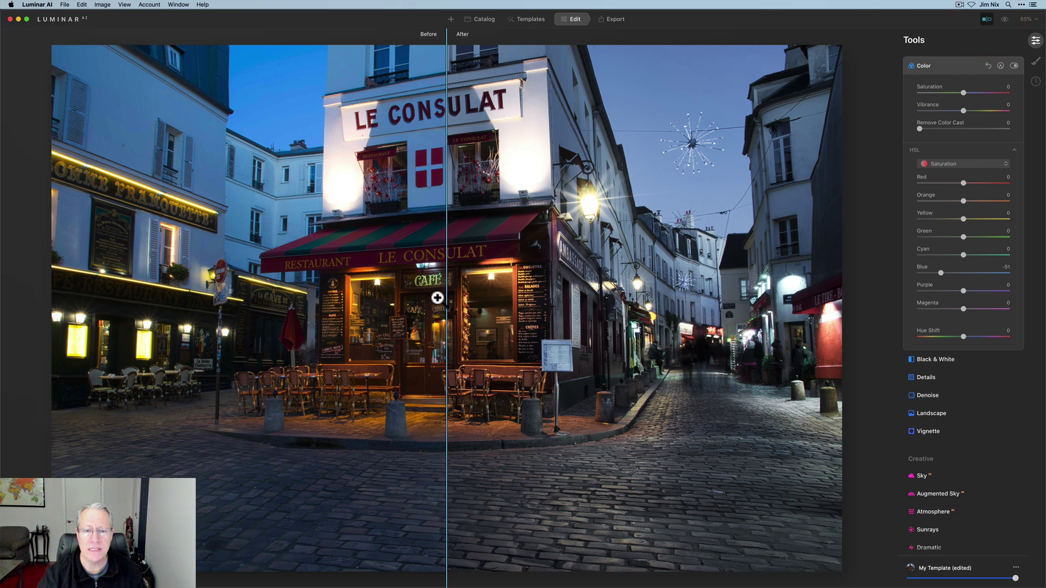
pyautogui.moveTo(449, 286); pyautogui.dragTo(416, 288)
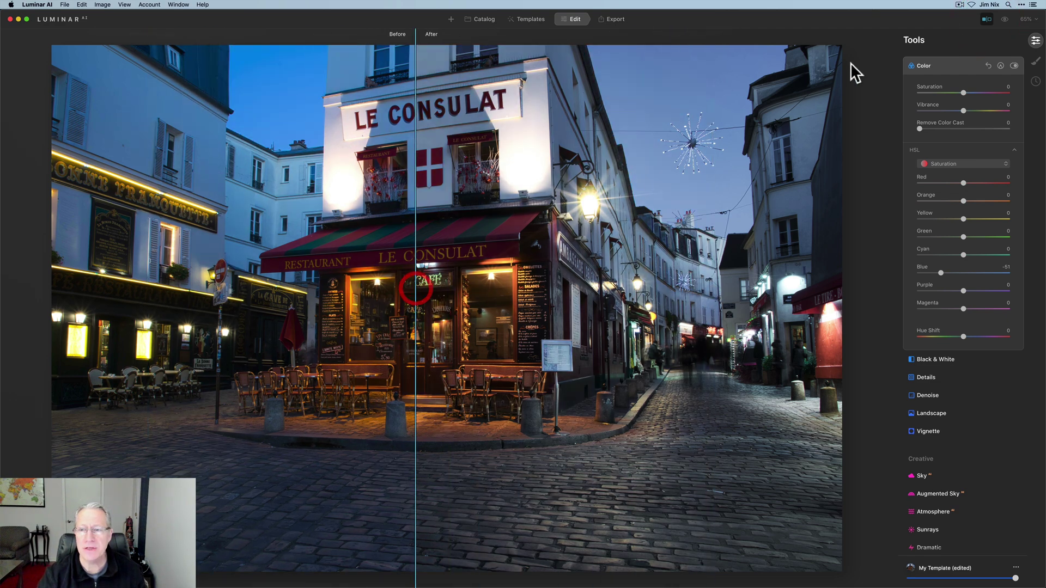
pyautogui.click(987, 19)
pyautogui.click(960, 64)
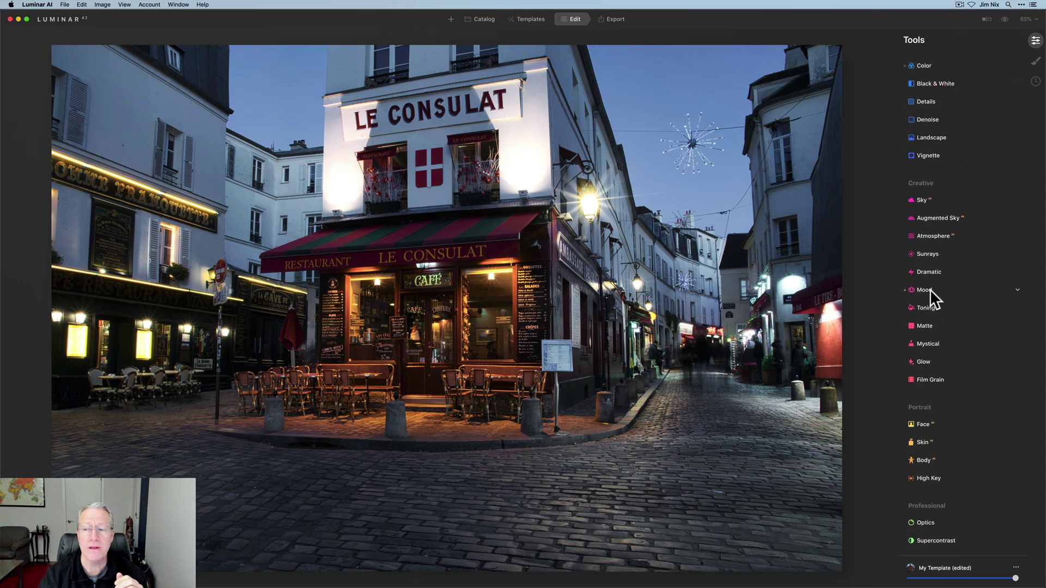
# Reopen Mood, adjust the Candlelight amount and raise its saturation slightly
pyautogui.click(930, 289)
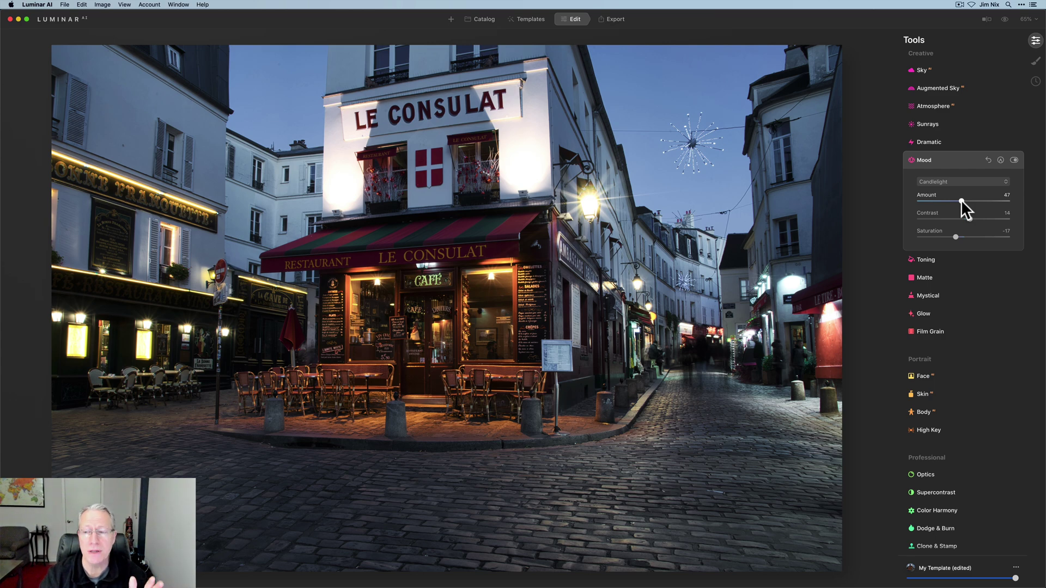
pyautogui.moveTo(961, 201); pyautogui.dragTo(925, 195)
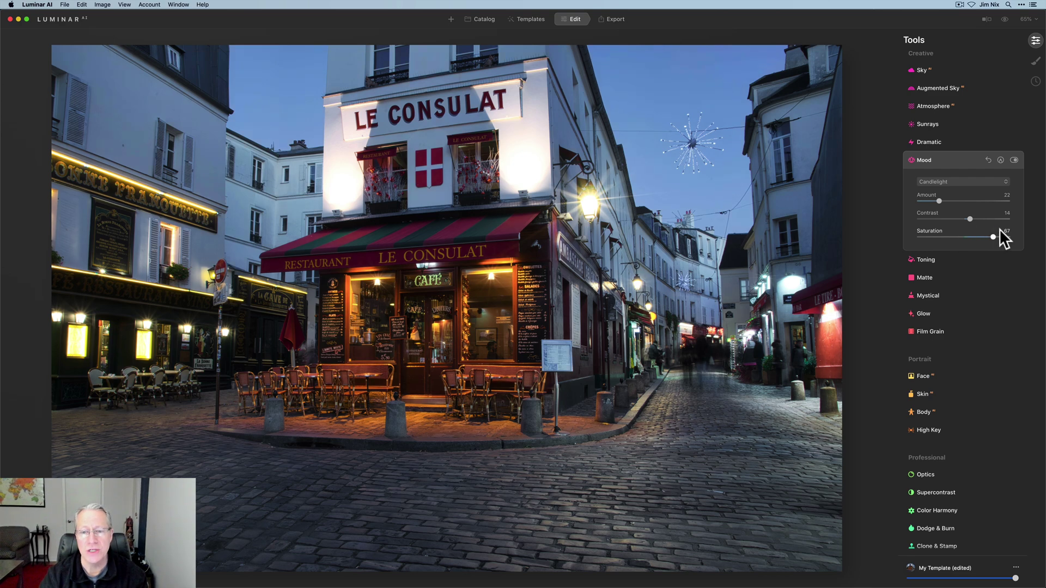
pyautogui.moveTo(948, 237); pyautogui.dragTo(957, 219)
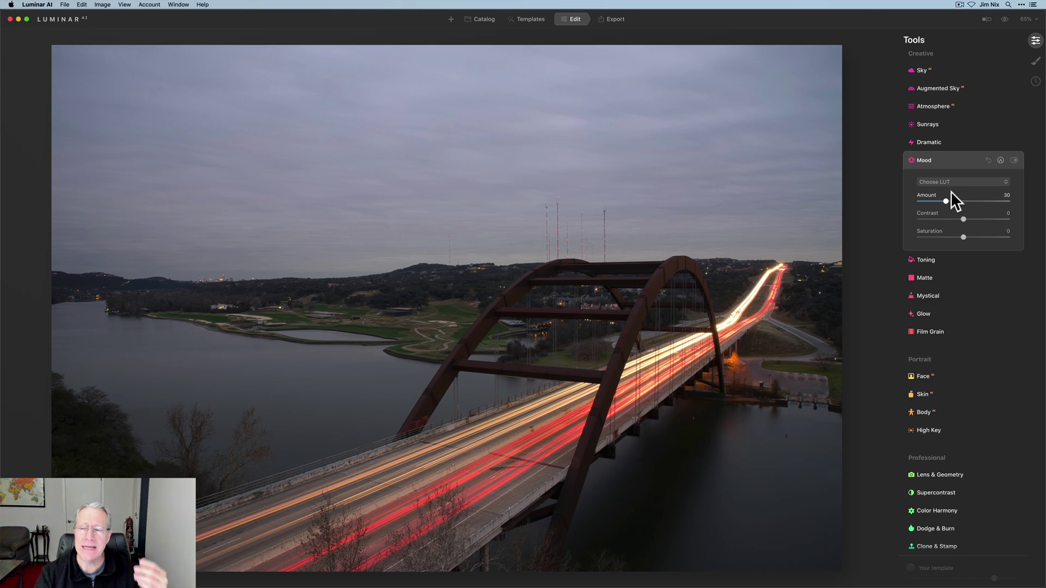
# Try the Grace LUT on the bridge photo, then settle on the Seattle LUT
pyautogui.click(953, 181)
pyautogui.click(939, 351)
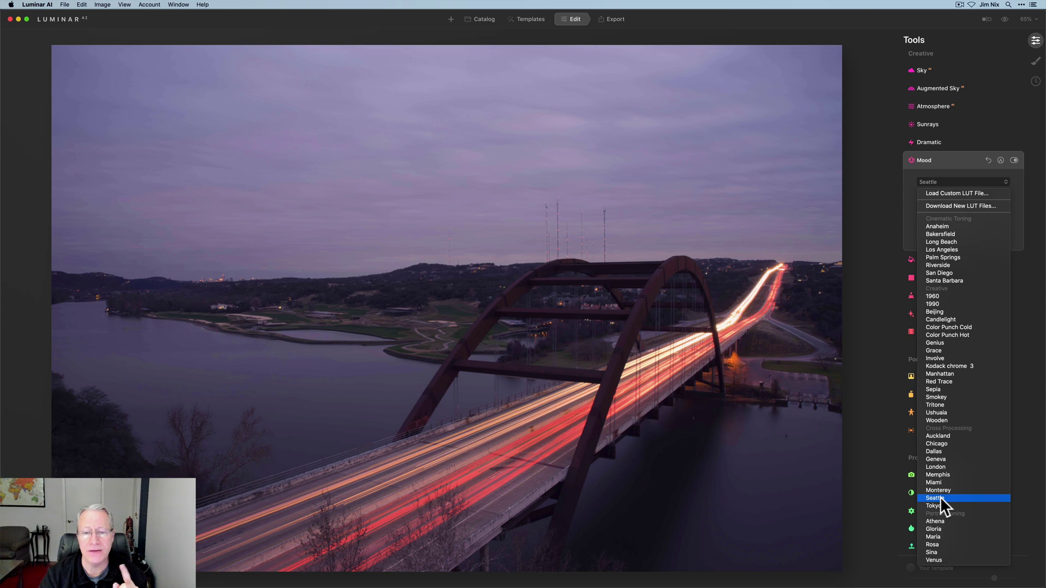
pyautogui.click(940, 497)
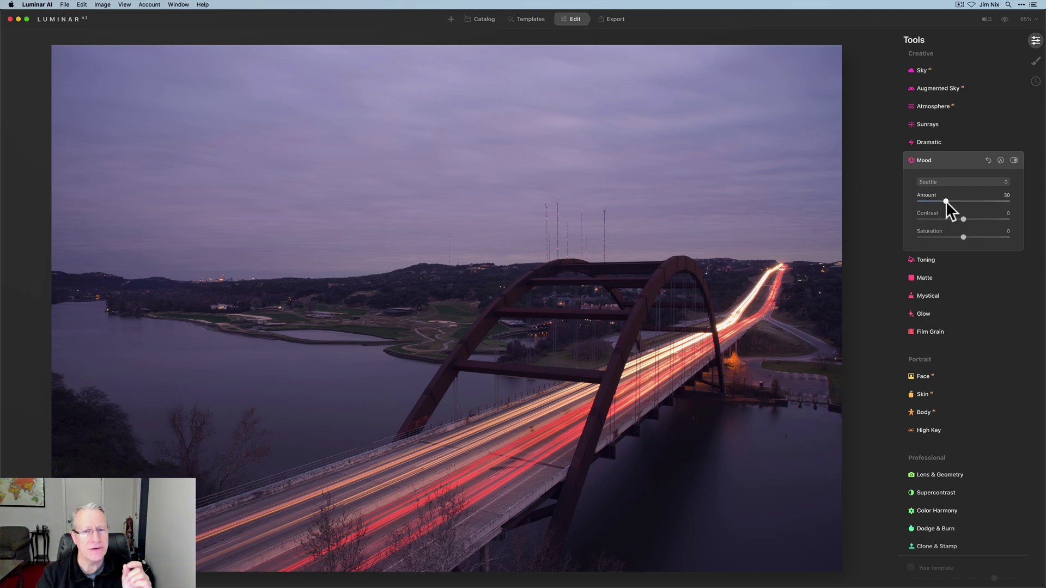
# Nudge the Seattle mood's amount and contrast up, then toggle it off and on to compare
pyautogui.moveTo(945, 201); pyautogui.dragTo(953, 200)
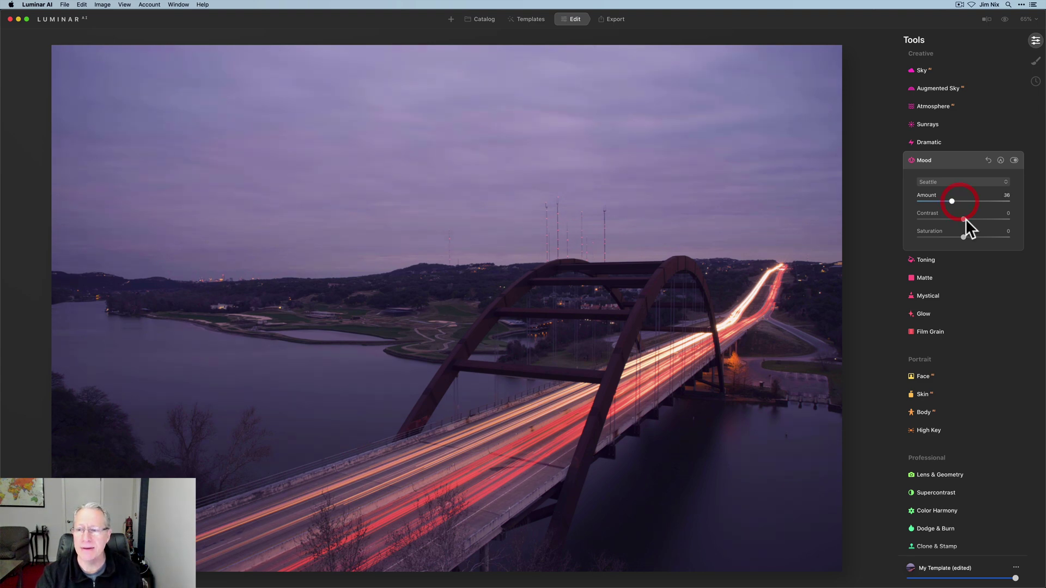
pyautogui.moveTo(964, 219); pyautogui.dragTo(977, 219)
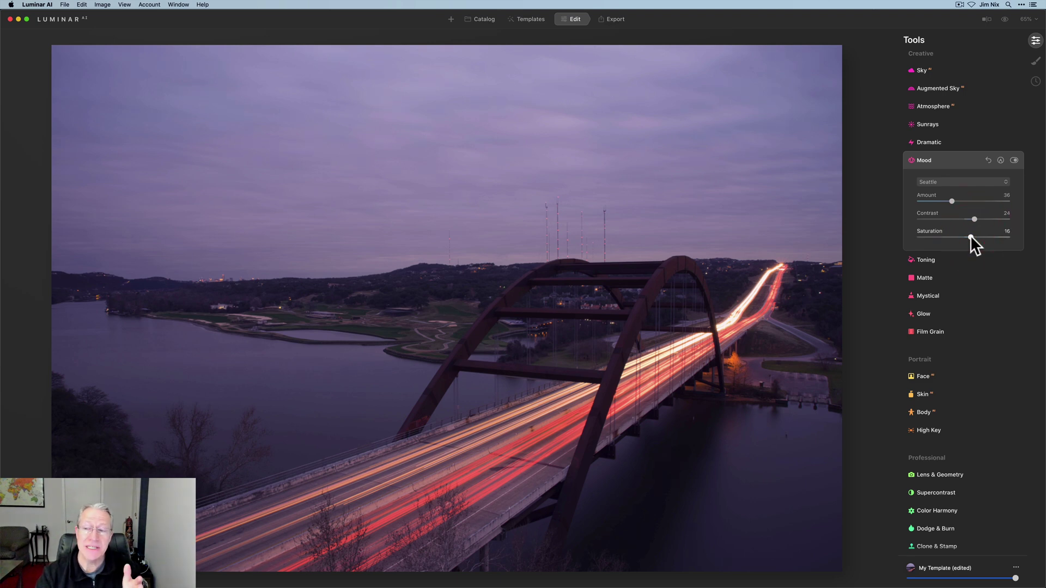
pyautogui.click(1013, 160)
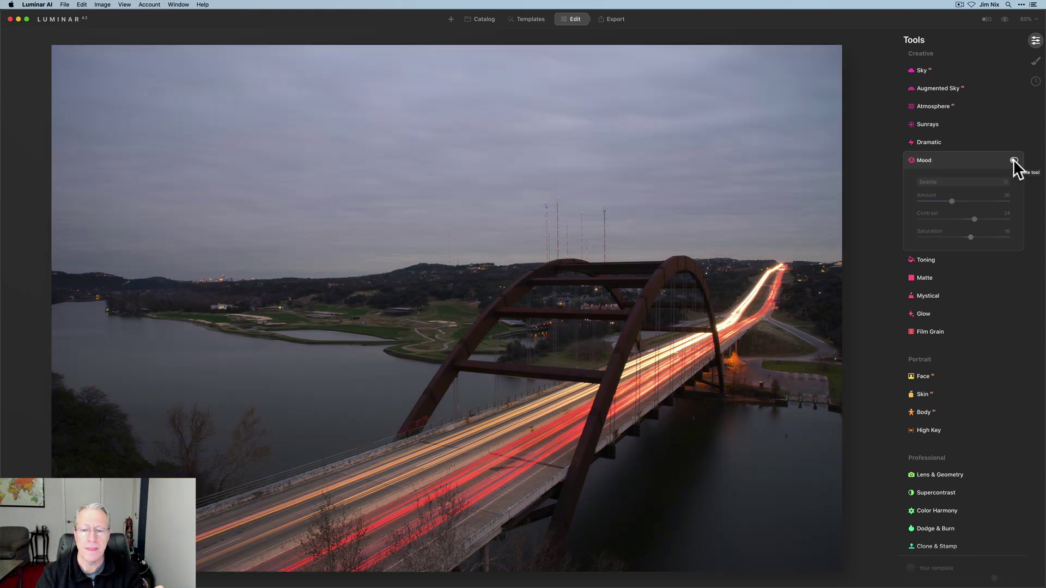
pyautogui.click(1013, 159)
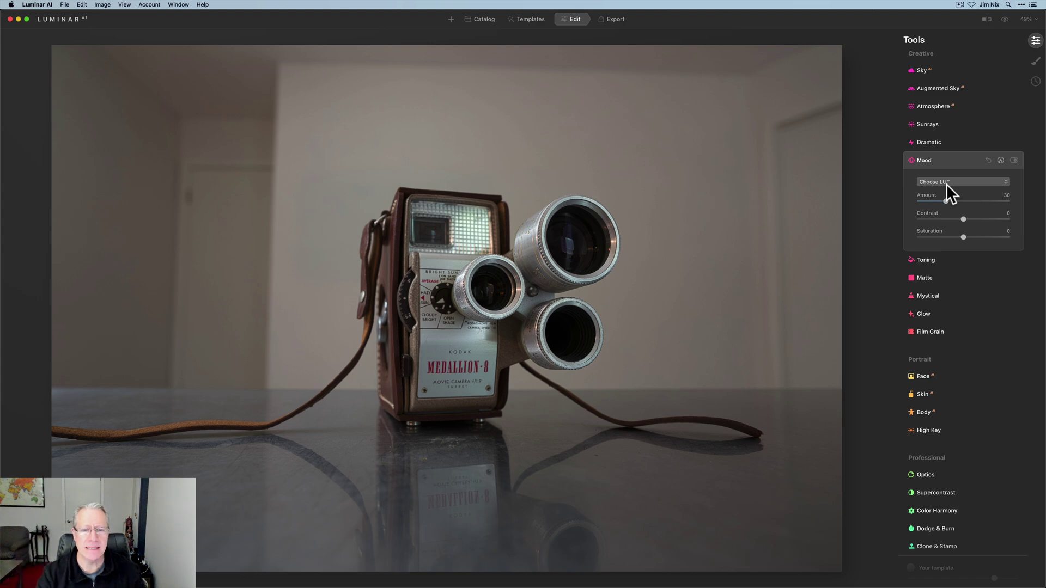
# Apply the Tritone LUT with Mood Amount 57 and Contrast 54
pyautogui.click(949, 184)
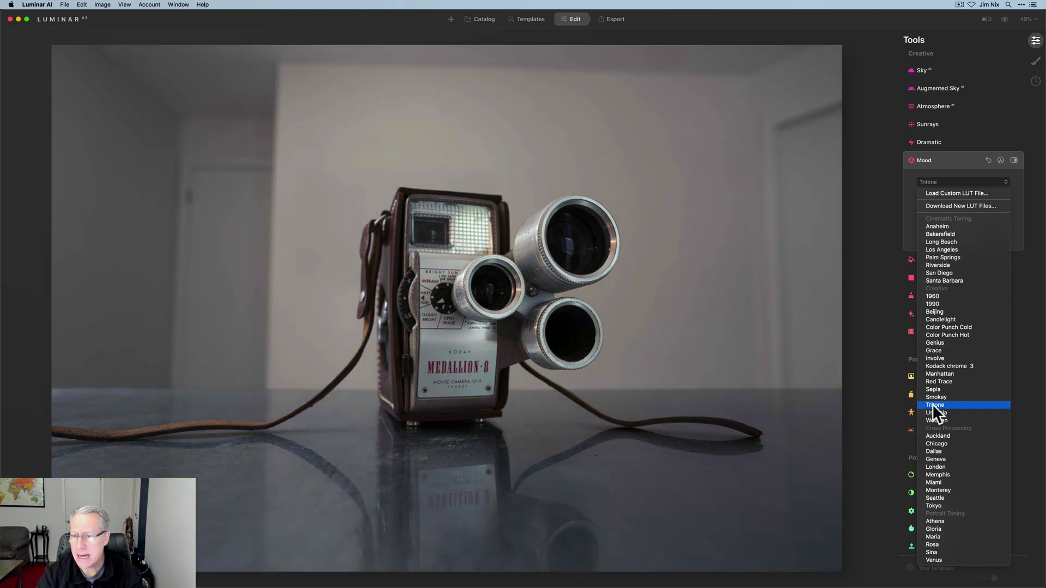
pyautogui.click(934, 405)
pyautogui.moveTo(945, 201); pyautogui.dragTo(959, 201)
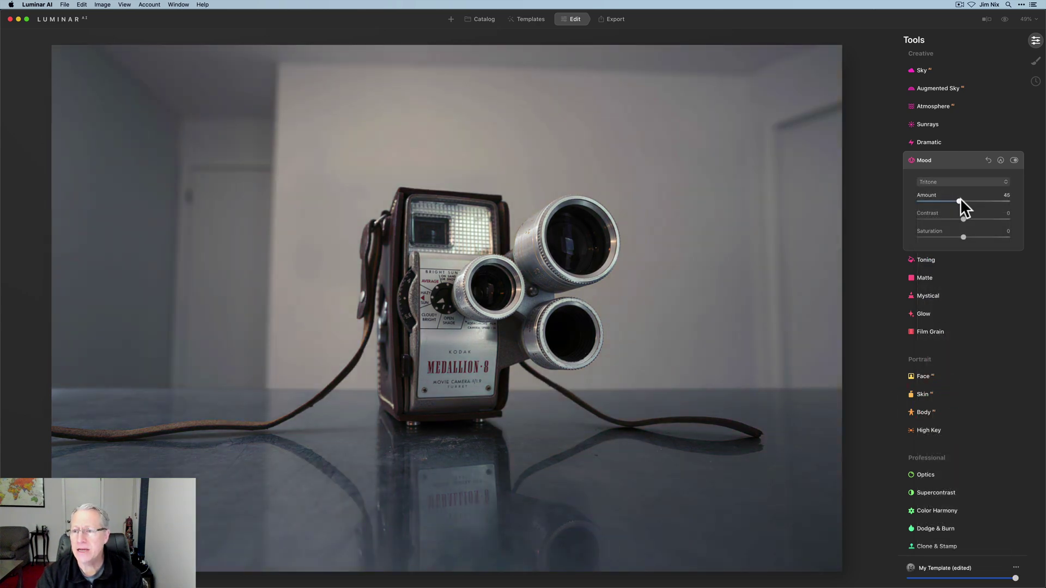
pyautogui.click(969, 199)
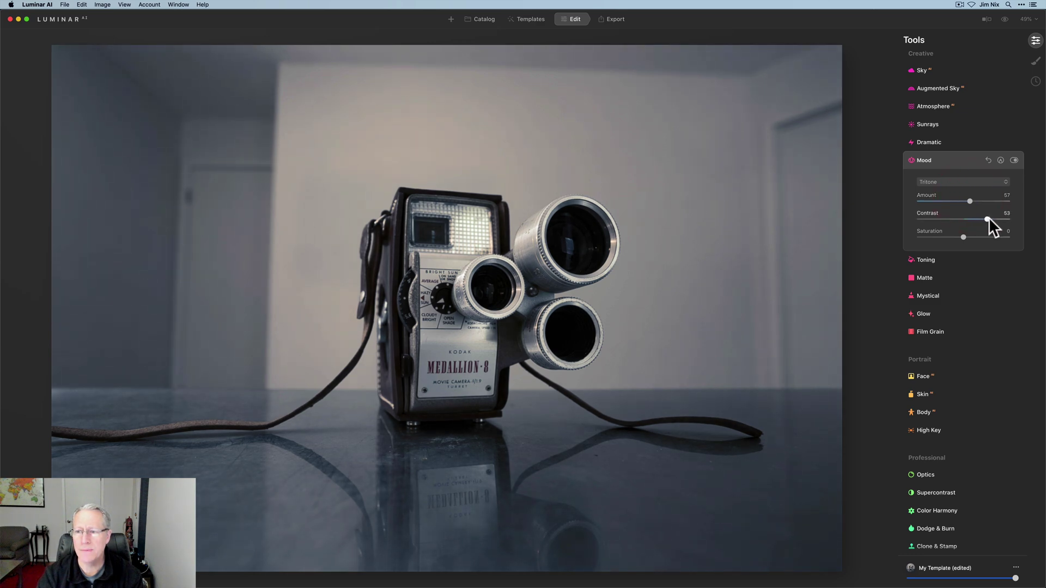
pyautogui.click(988, 218)
# Raise Accent to 8 in Enhance
pyautogui.scroll(5, 988, 217)
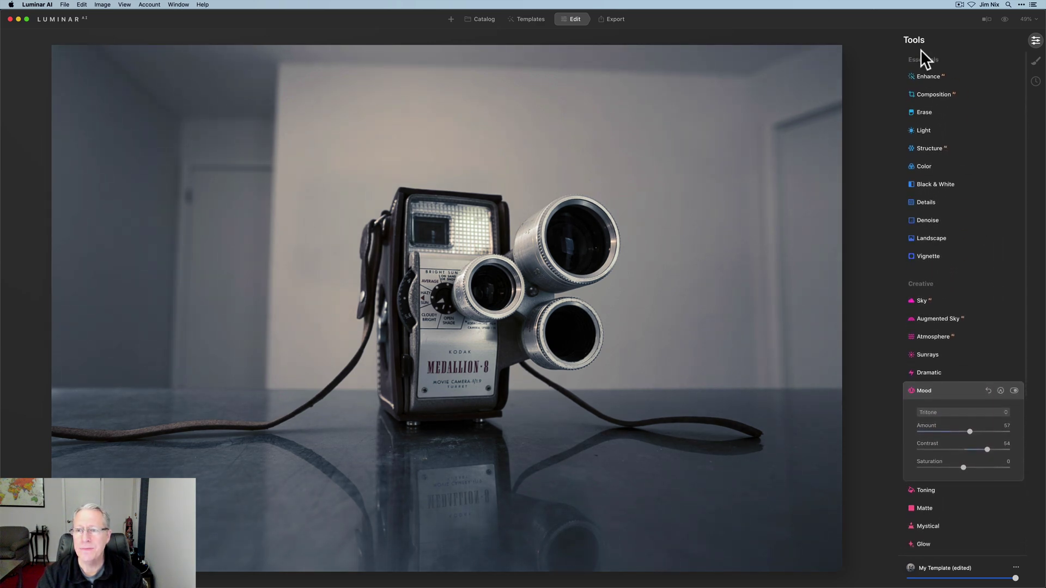
pyautogui.click(927, 75)
pyautogui.moveTo(919, 101); pyautogui.dragTo(935, 101)
# Crop to a 1:1 square tightly centred on the camera, then raise Smart Contrast to 10
pyautogui.click(934, 142)
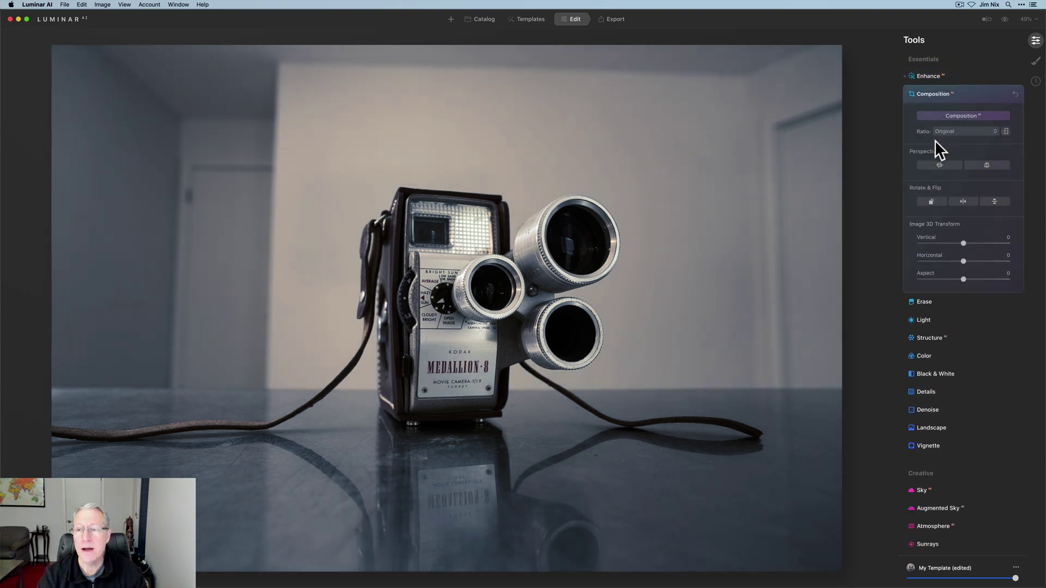
pyautogui.click(949, 131)
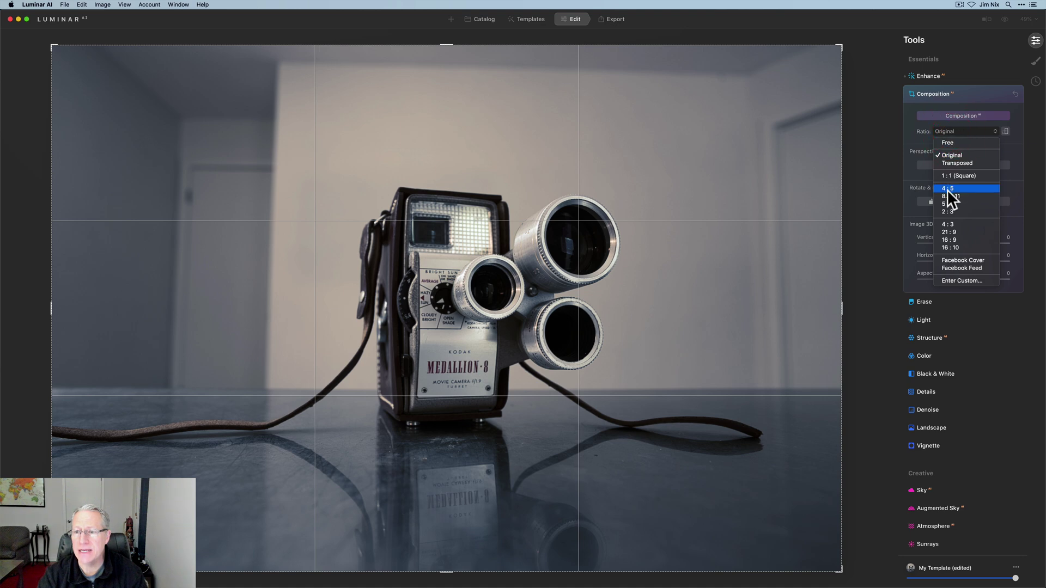
pyautogui.click(946, 175)
pyautogui.moveTo(562, 390); pyautogui.dragTo(466, 393)
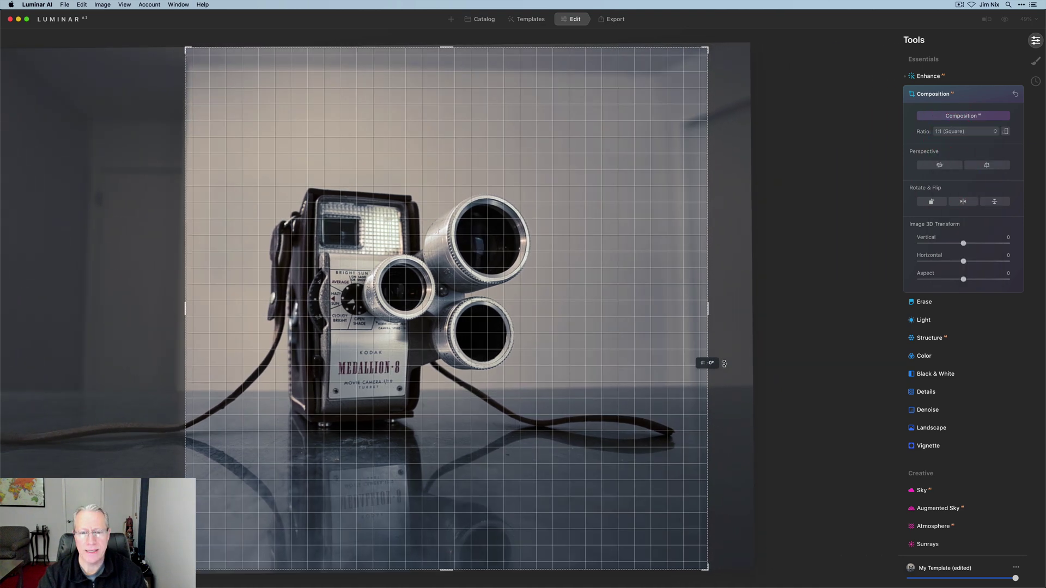
pyautogui.moveTo(707, 308); pyautogui.dragTo(699, 311)
pyautogui.press('Return')
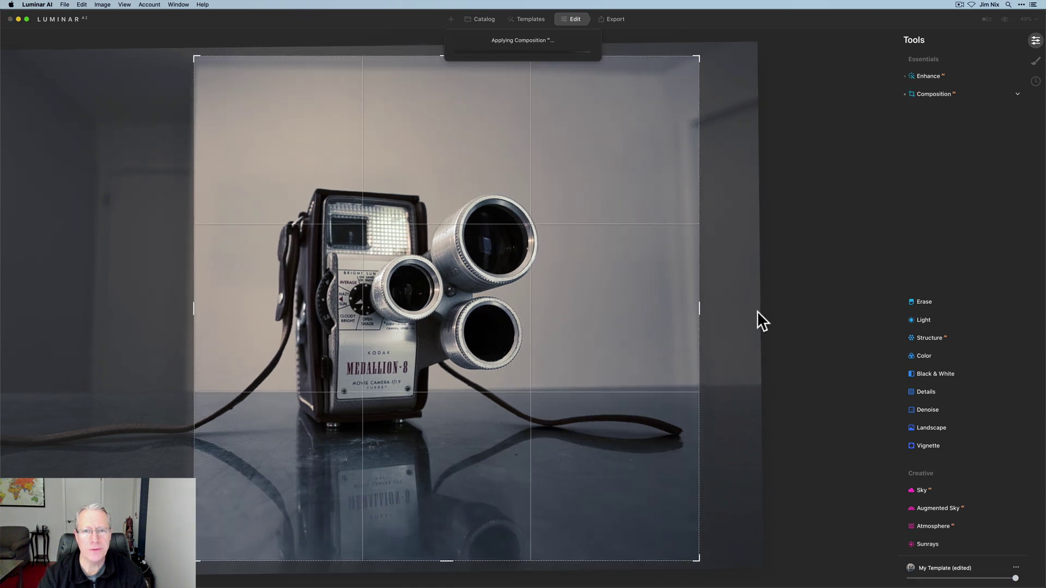
pyautogui.click(936, 130)
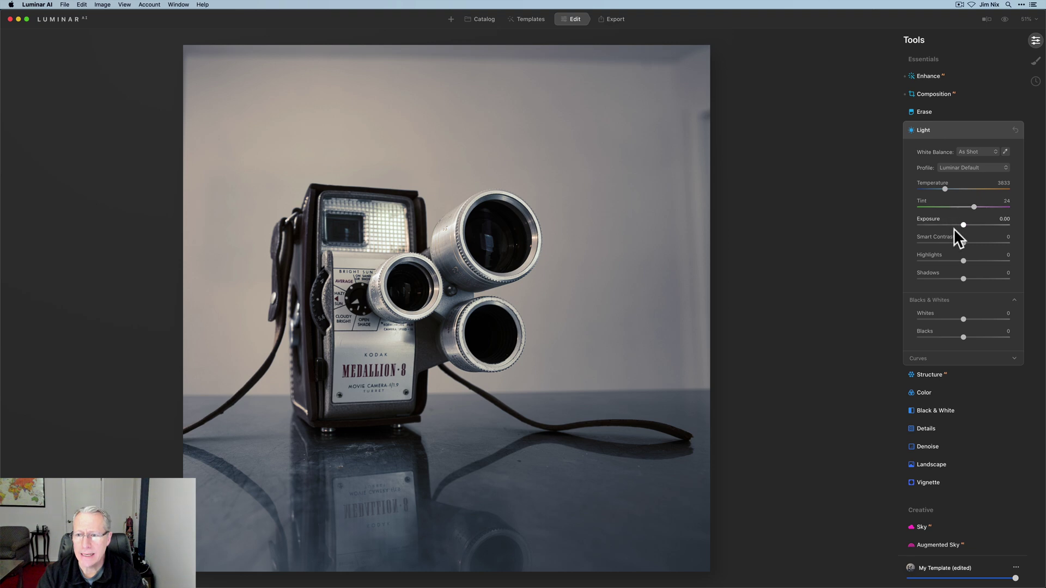
pyautogui.moveTo(966, 241); pyautogui.dragTo(968, 241)
# Darken Exposure to -0.55 and pull Highlights down to -42 in Light
pyautogui.click(962, 221)
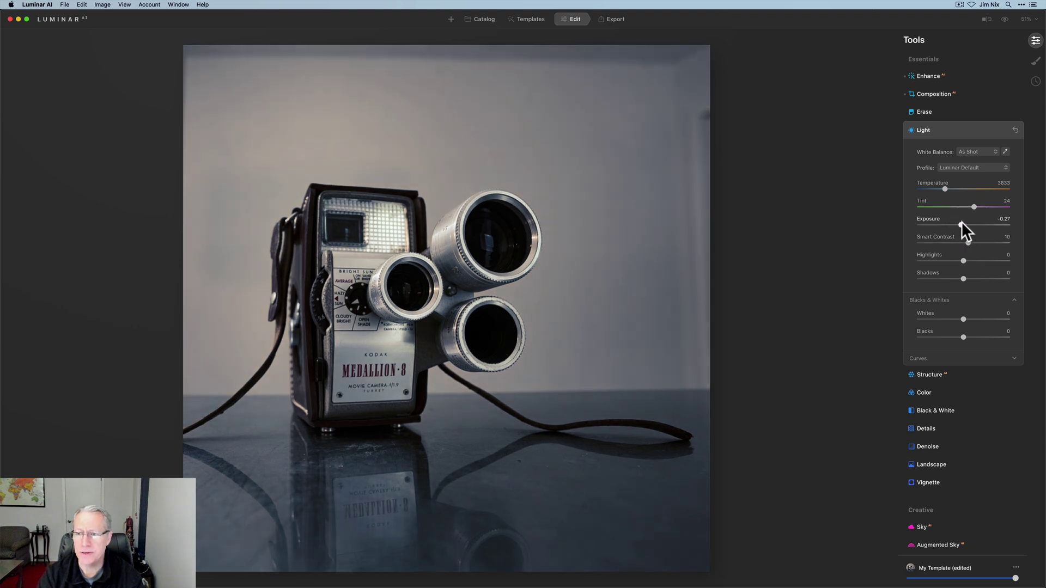
pyautogui.moveTo(960, 221); pyautogui.dragTo(958, 222)
pyautogui.moveTo(963, 261); pyautogui.dragTo(944, 261)
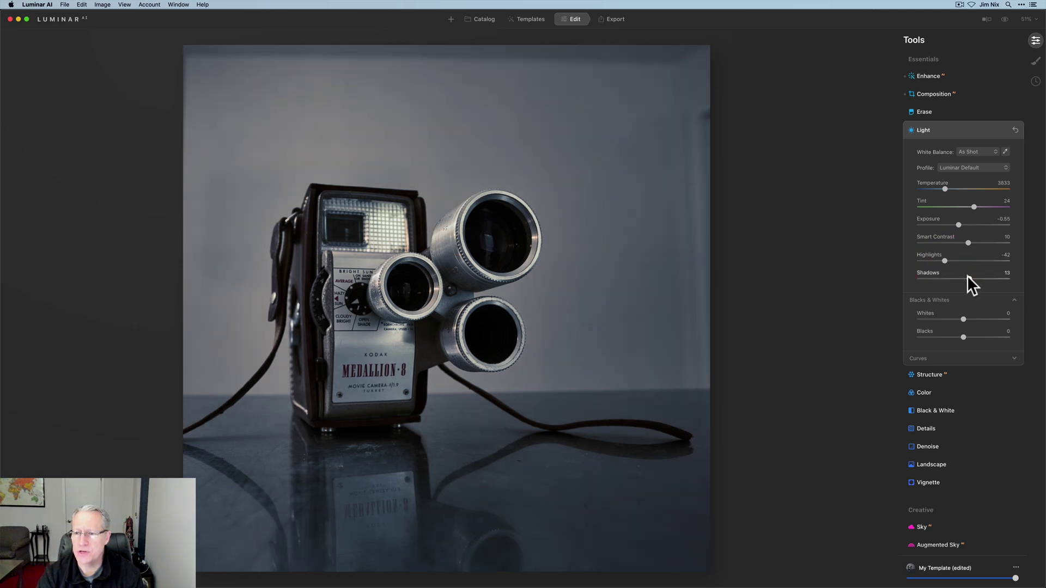
# Reduce Structure Amount to -76
pyautogui.scroll(-3, 966, 276)
pyautogui.click(941, 250)
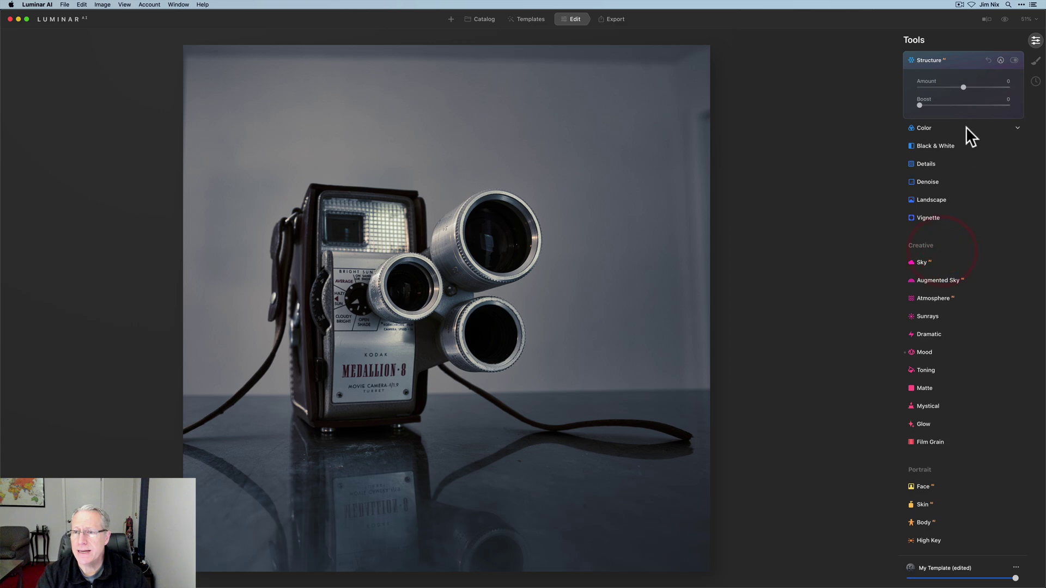
pyautogui.scroll(1, 966, 126)
pyautogui.moveTo(964, 112); pyautogui.dragTo(930, 112)
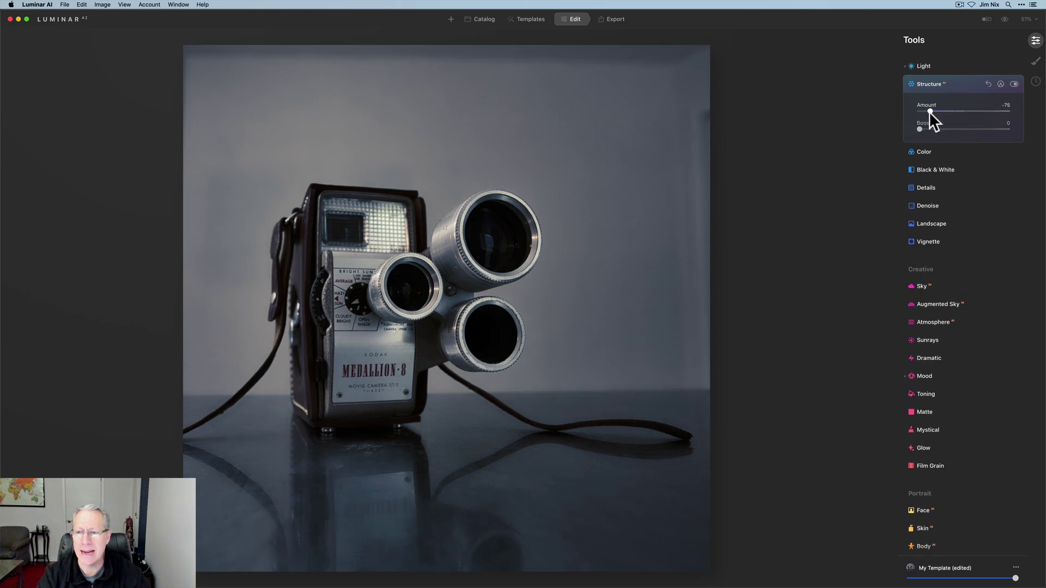
# Erase the Structure effect from the camera's lenses with a paint mask, then copy the mask
pyautogui.click(1000, 84)
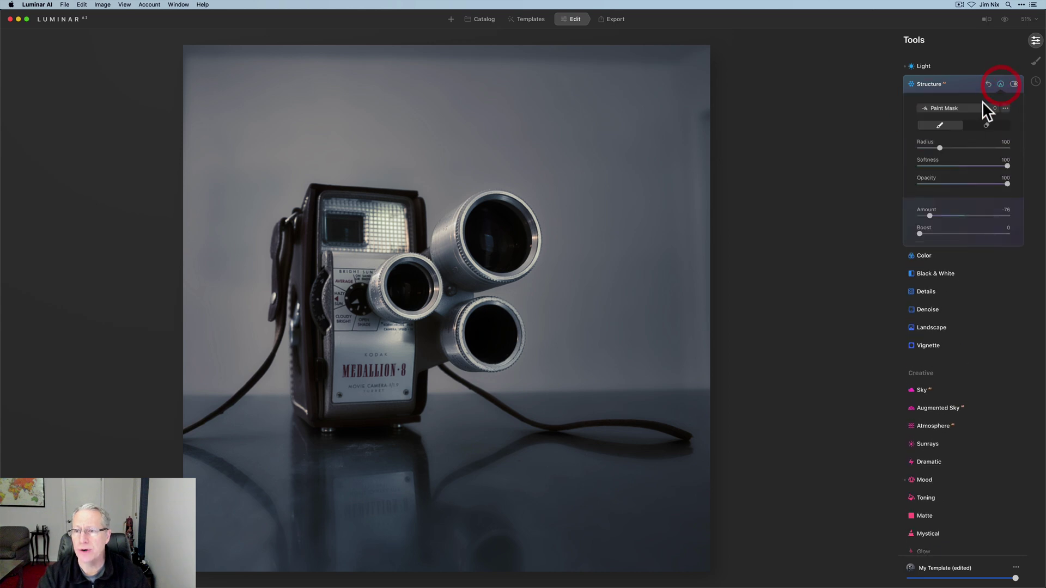
pyautogui.click(983, 125)
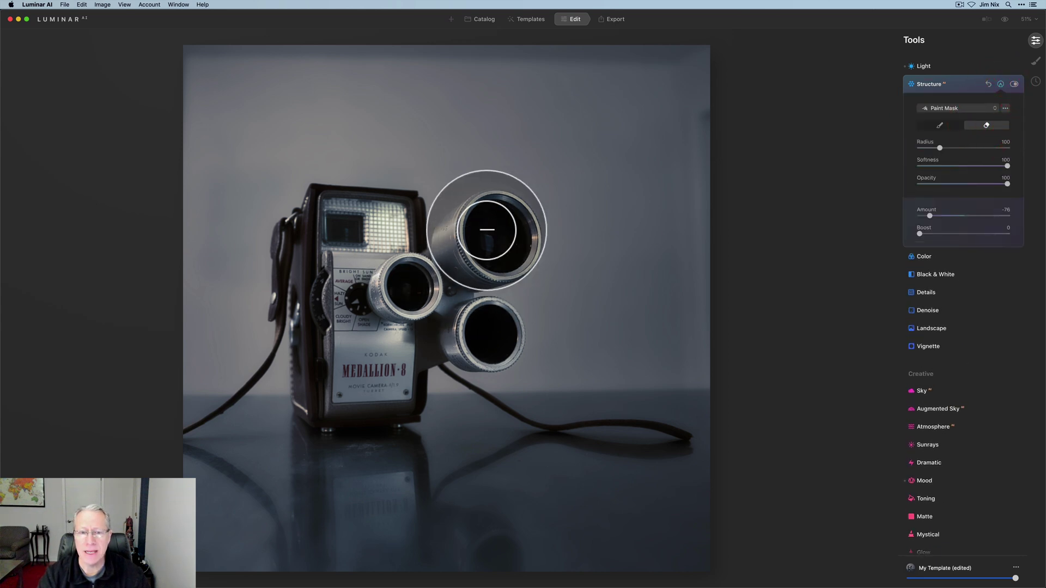
pyautogui.moveTo(479, 217)
pyautogui.mouseDown()
pyautogui.moveTo(519, 221)
pyautogui.moveTo(515, 259)
pyautogui.moveTo(474, 212)
pyautogui.moveTo(454, 248)
pyautogui.moveTo(490, 259)
pyautogui.moveTo(442, 267)
pyautogui.moveTo(457, 282)
pyautogui.moveTo(450, 314)
pyautogui.moveTo(508, 331)
pyautogui.moveTo(498, 341)
pyautogui.moveTo(481, 309)
pyautogui.moveTo(497, 336)
pyautogui.moveTo(488, 351)
pyautogui.moveTo(433, 338)
pyautogui.moveTo(405, 367)
pyautogui.moveTo(409, 394)
pyautogui.moveTo(378, 407)
pyautogui.moveTo(311, 412)
pyautogui.moveTo(392, 371)
pyautogui.moveTo(406, 337)
pyautogui.moveTo(376, 273)
pyautogui.moveTo(412, 238)
pyautogui.moveTo(411, 213)
pyautogui.moveTo(321, 207)
pyautogui.moveTo(303, 237)
pyautogui.moveTo(291, 239)
pyautogui.moveTo(317, 204)
pyautogui.moveTo(355, 235)
pyautogui.moveTo(356, 270)
pyautogui.moveTo(369, 267)
pyautogui.moveTo(367, 319)
pyautogui.moveTo(438, 249)
pyautogui.moveTo(316, 324)
pyautogui.moveTo(304, 366)
pyautogui.moveTo(362, 313)
pyautogui.moveTo(338, 383)
pyautogui.moveTo(316, 368)
pyautogui.moveTo(306, 400)
pyautogui.moveTo(329, 413)
pyautogui.moveTo(409, 397)
pyautogui.moveTo(415, 356)
pyautogui.moveTo(492, 327)
pyautogui.mouseUp()
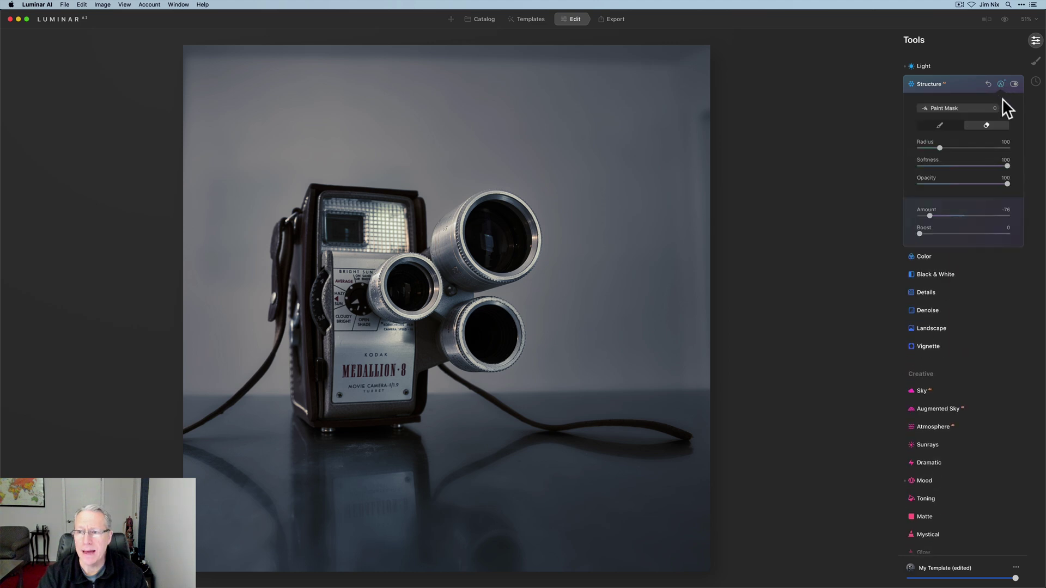
pyautogui.click(1005, 107)
pyautogui.click(967, 146)
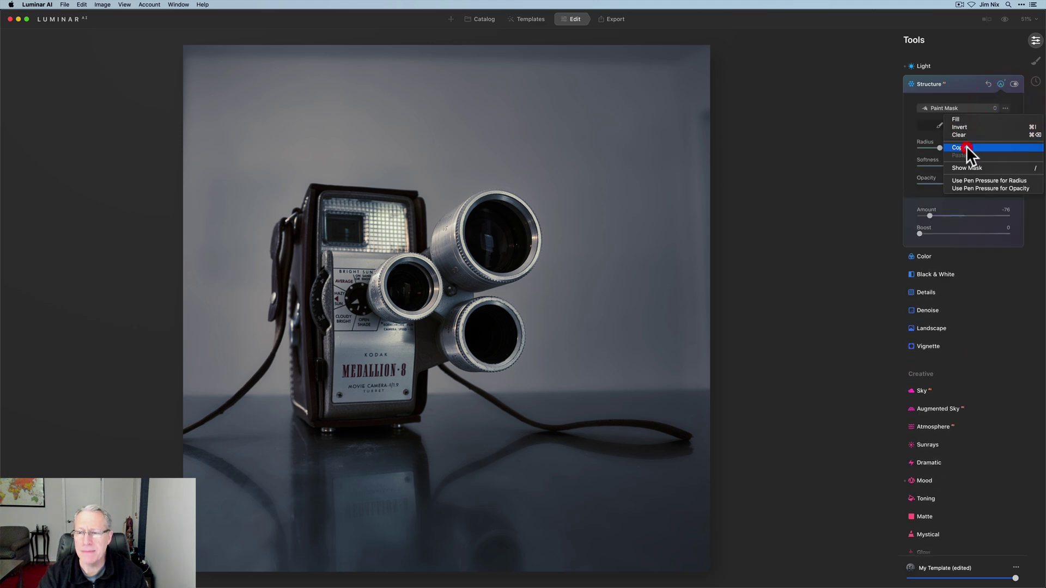
# In Details, raise Small Details to 21 and set Sharpen to 26
pyautogui.click(927, 137)
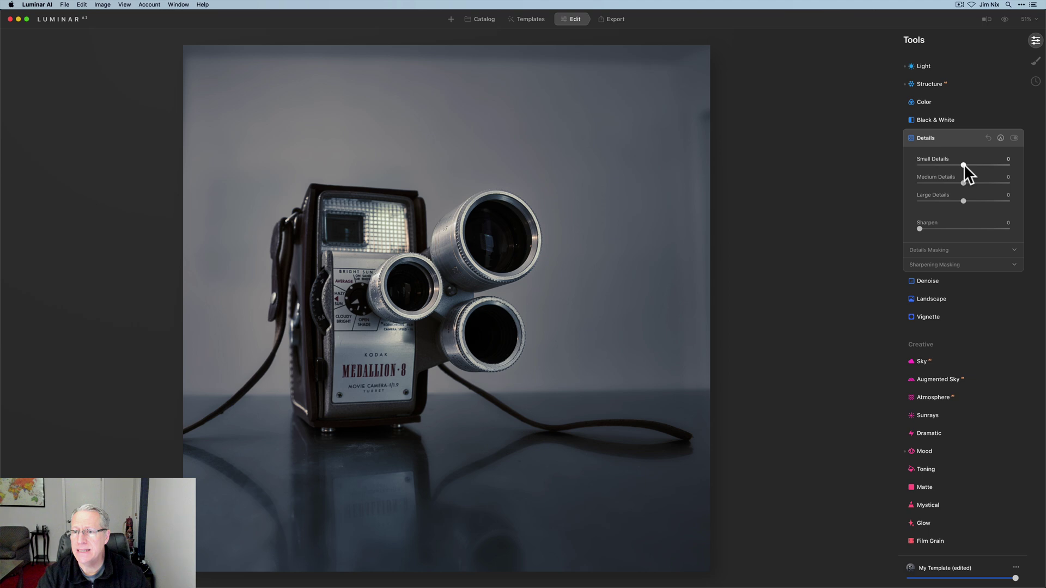
pyautogui.moveTo(963, 165); pyautogui.dragTo(975, 201)
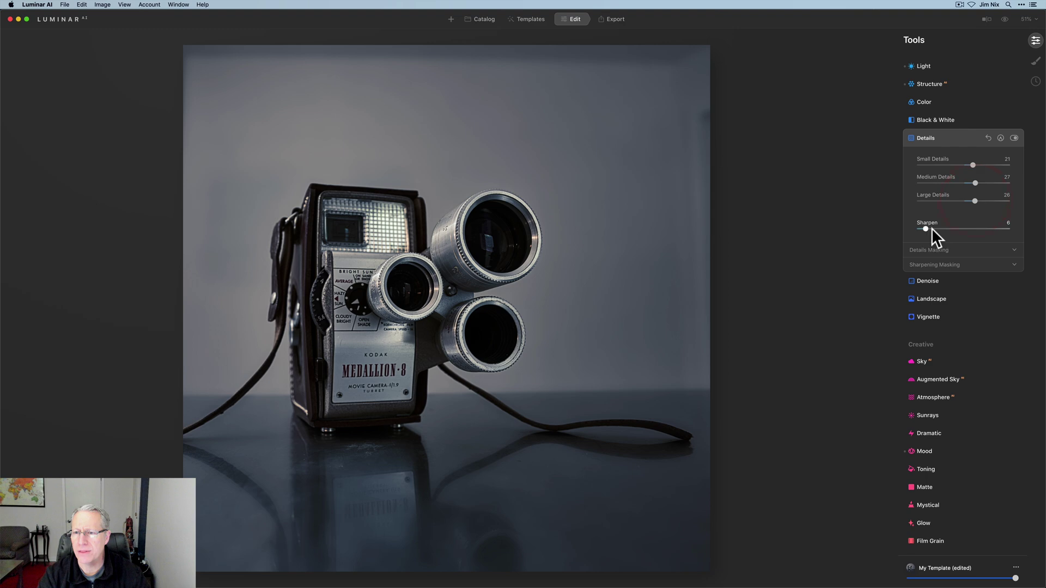
pyautogui.moveTo(942, 228); pyautogui.dragTo(942, 228)
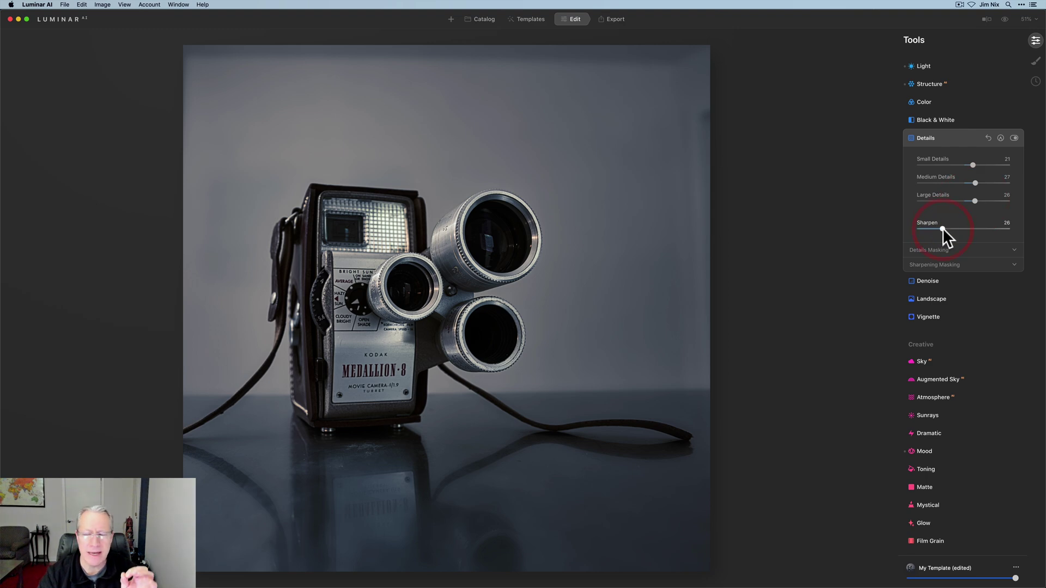
# Paste the copied mask into the Details adjustment's paint mask, then collapse Details
pyautogui.click(1000, 137)
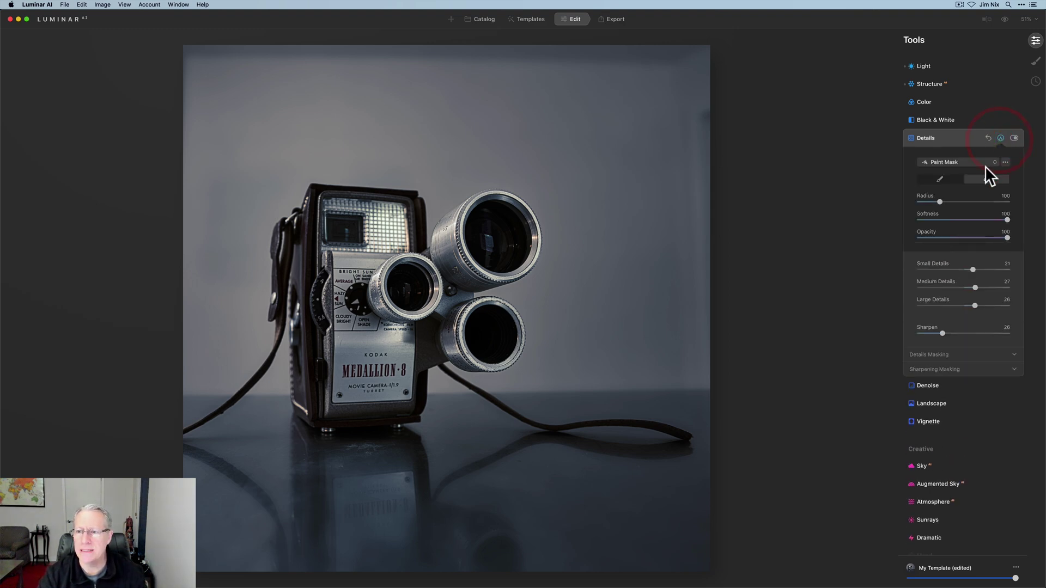
pyautogui.click(1005, 161)
pyautogui.click(965, 208)
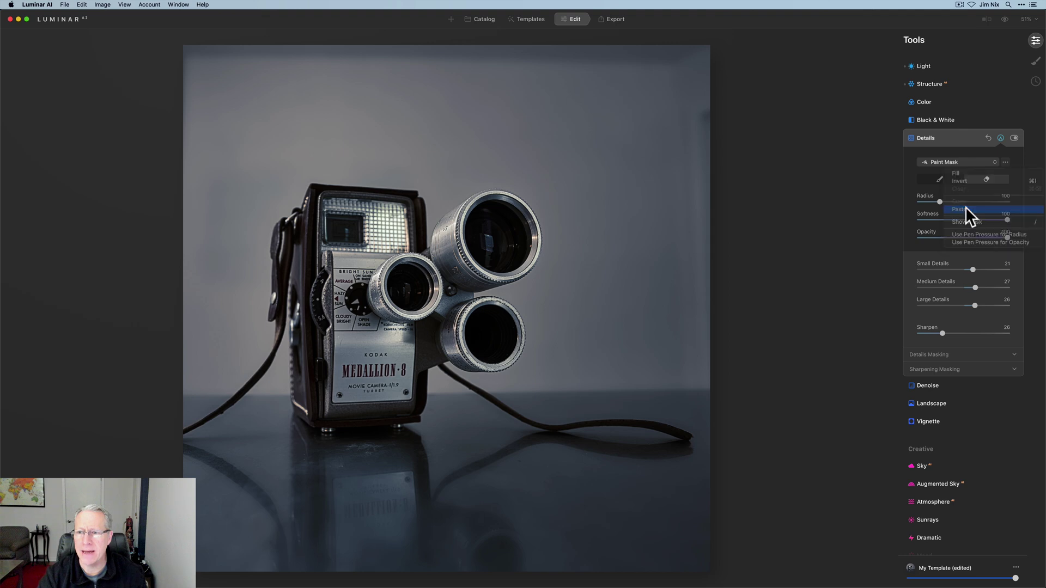
pyautogui.click(1005, 162)
pyautogui.click(974, 180)
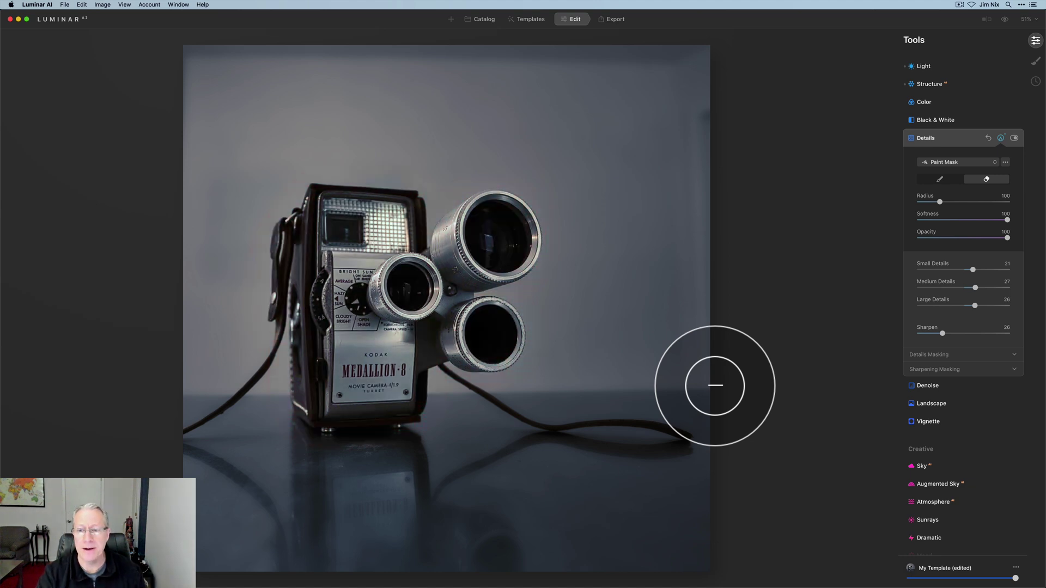
pyautogui.click(1001, 138)
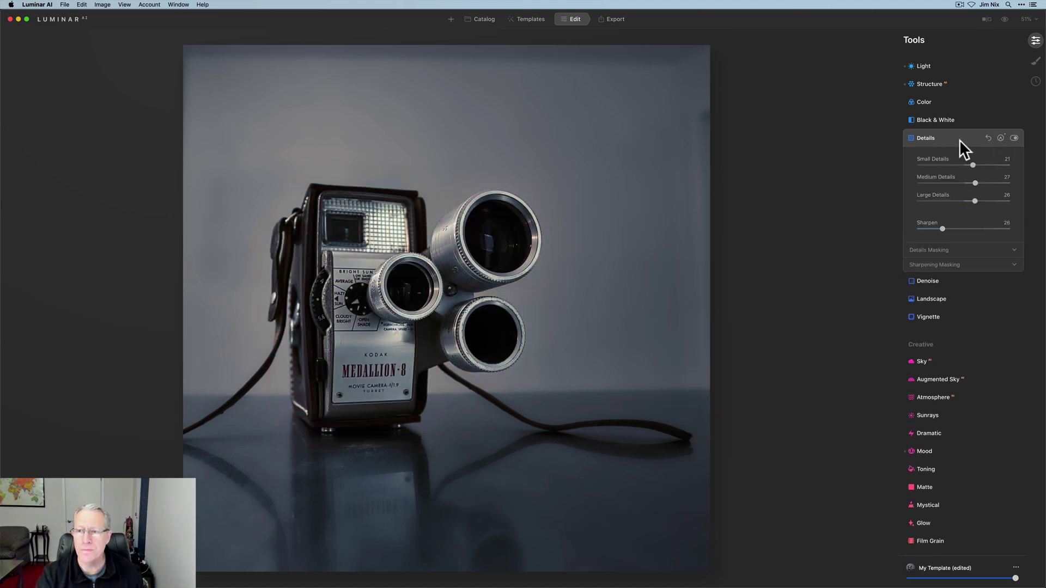
pyautogui.click(961, 139)
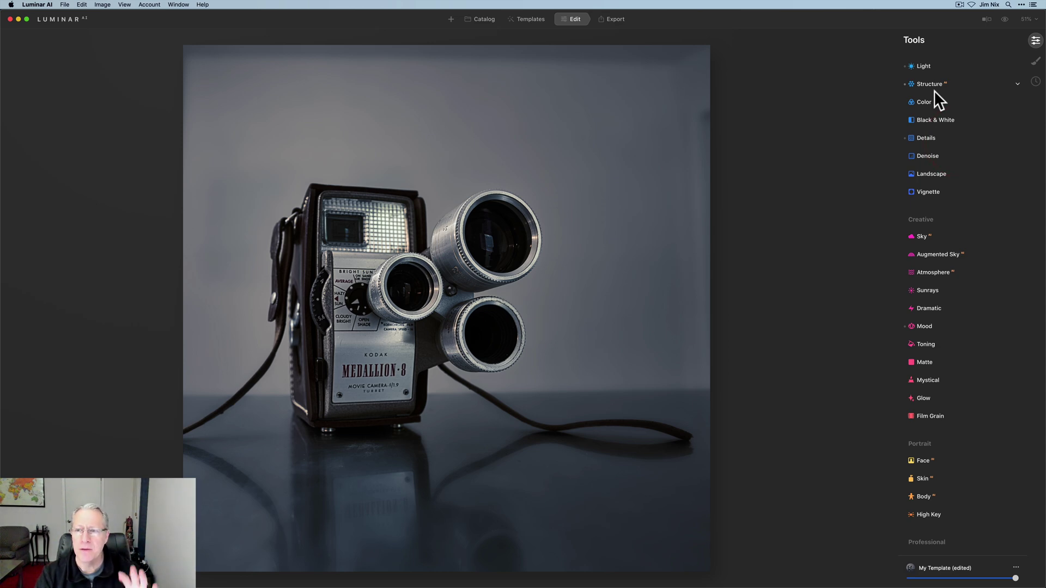
# Switch Details off and back on to compare the photo, leaving it enabled
pyautogui.click(926, 138)
pyautogui.click(1012, 138)
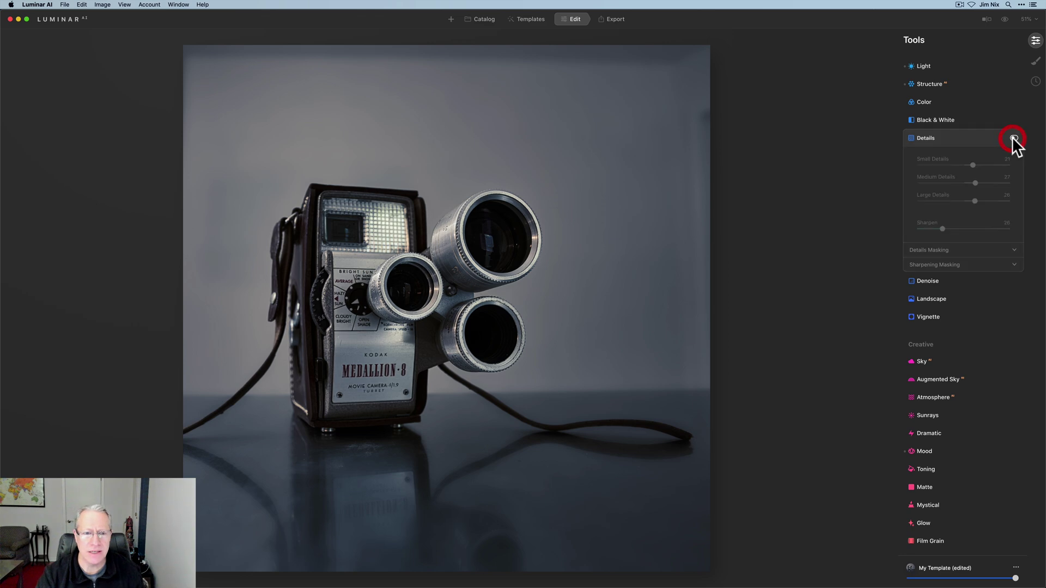
pyautogui.click(1012, 138)
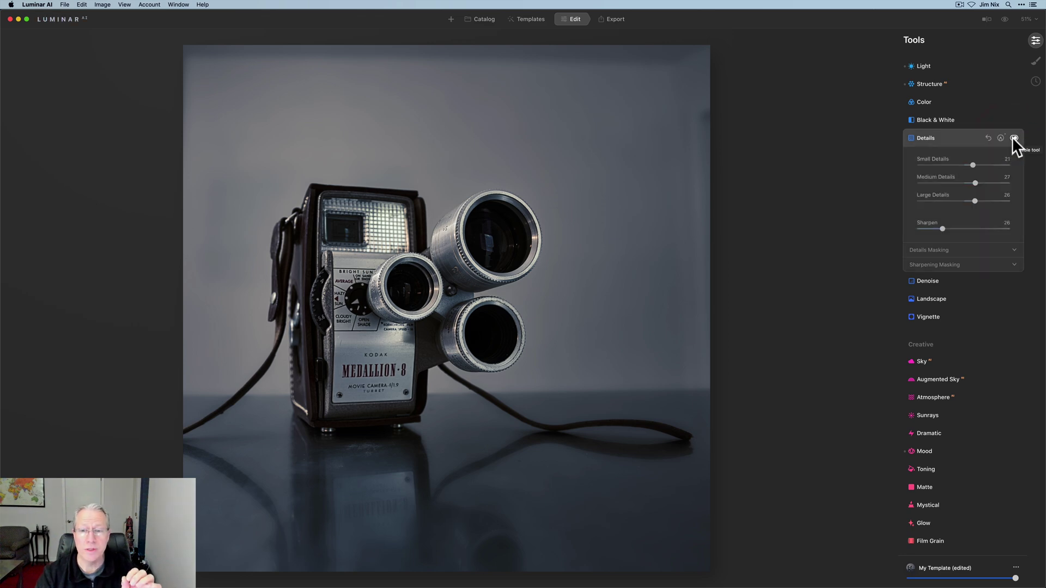
pyautogui.click(972, 136)
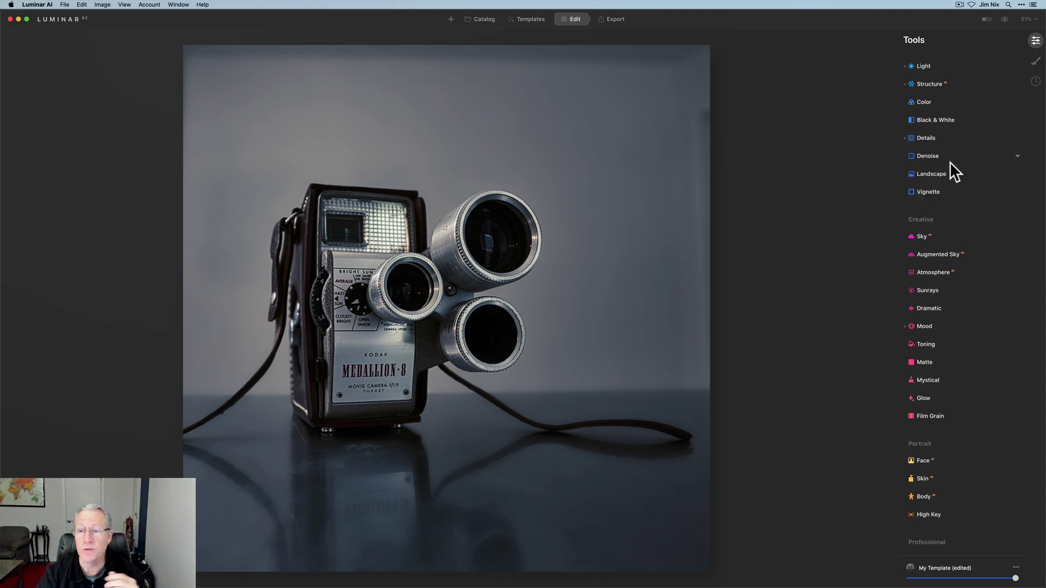
# Tint the shadows cool purple-blue at Saturation 26 and Hue 239, and lower toning Amount to 43
pyautogui.scroll(-2, 931, 262)
pyautogui.click(924, 301)
pyautogui.scroll(-3, 926, 297)
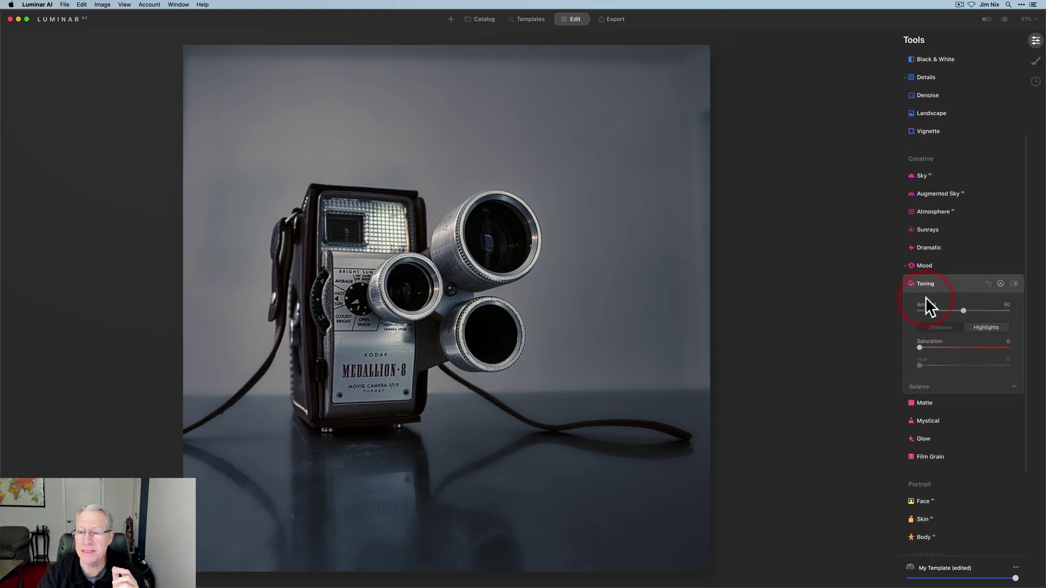
pyautogui.moveTo(920, 285)
pyautogui.mouseDown()
pyautogui.moveTo(950, 285)
pyautogui.moveTo(929, 286)
pyautogui.mouseUp()
pyautogui.click(945, 265)
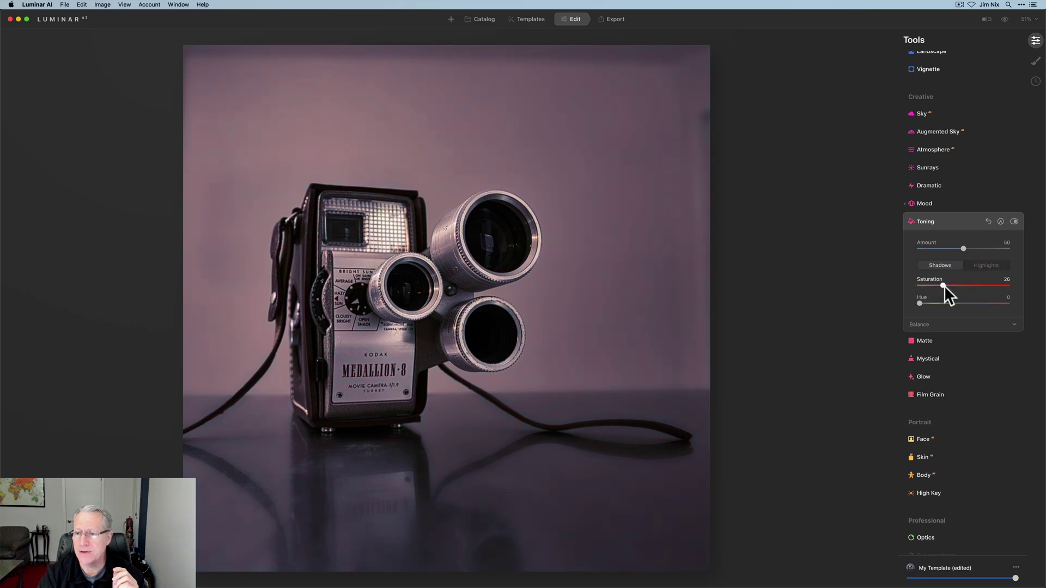
pyautogui.moveTo(919, 303); pyautogui.dragTo(969, 303)
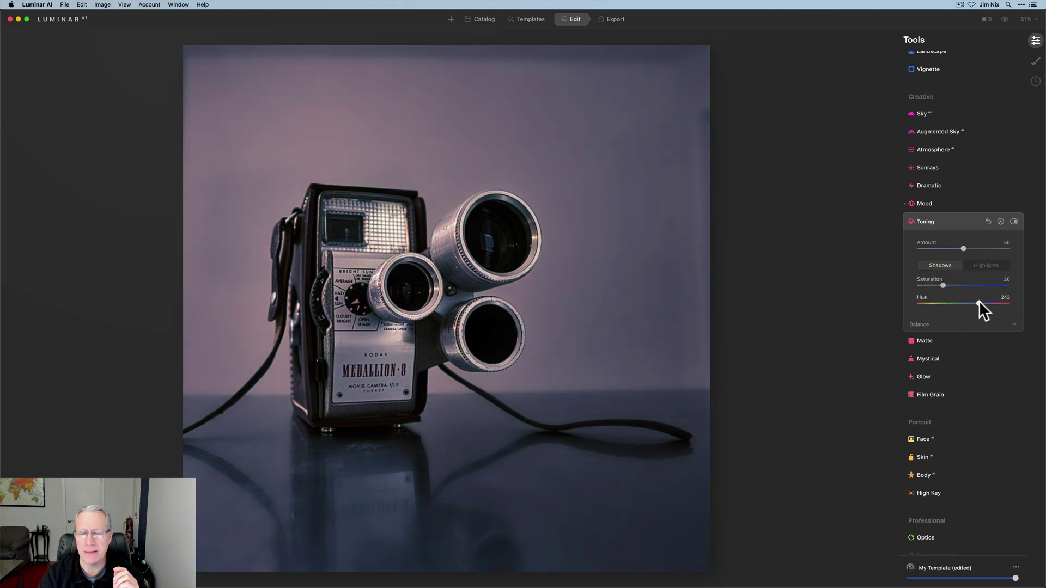
pyautogui.moveTo(978, 300); pyautogui.dragTo(977, 303)
pyautogui.moveTo(962, 248); pyautogui.dragTo(956, 250)
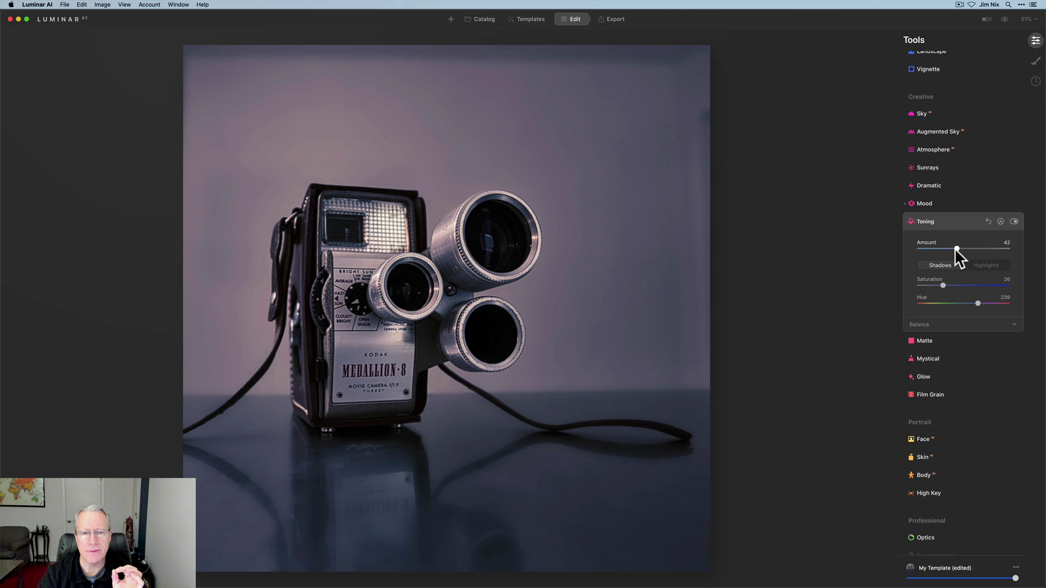
# Collapse Toning and compare the edited camera photo with the unedited original
pyautogui.click(958, 219)
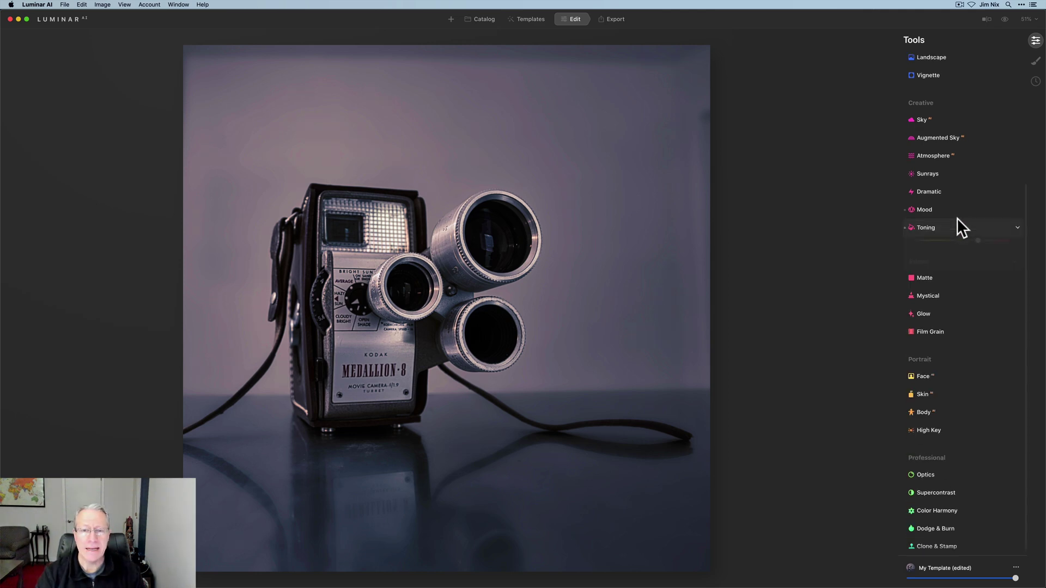
pyautogui.click(1003, 21)
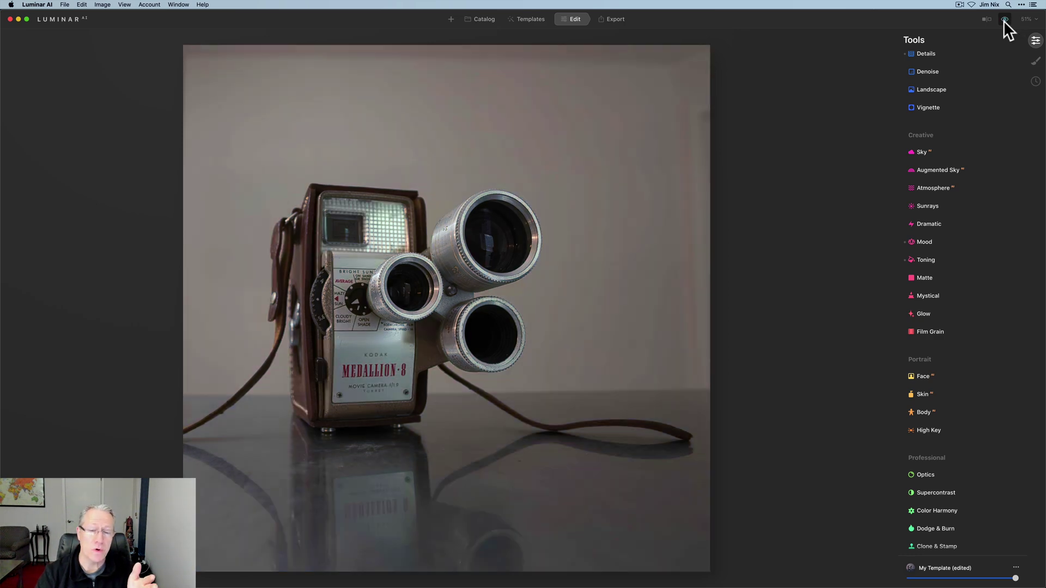
pyautogui.click(1003, 21)
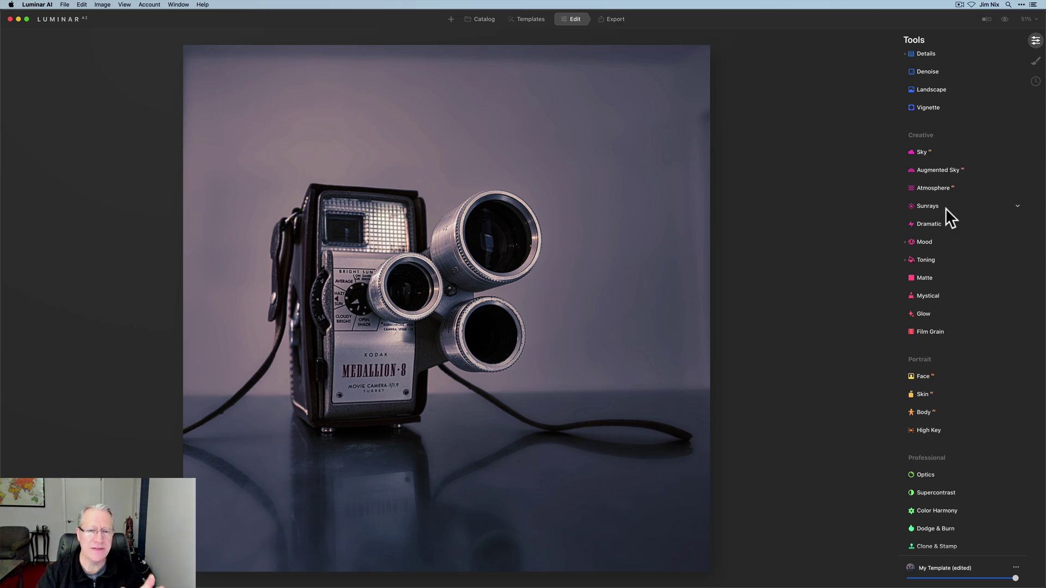
# Expand Mood and switch the Tritone LUT effect off and on twice to compare
pyautogui.click(929, 241)
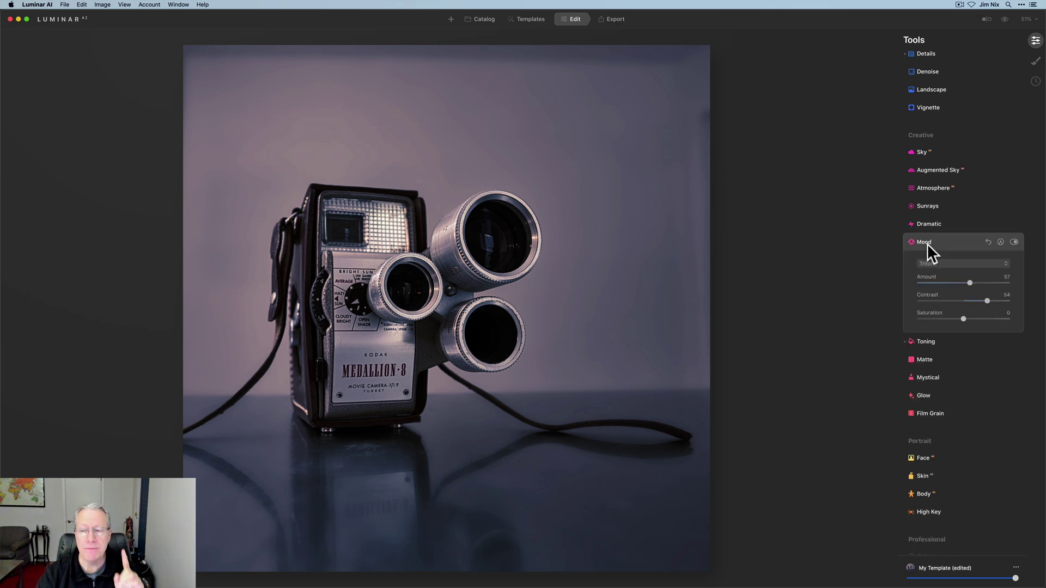
pyautogui.click(1013, 242)
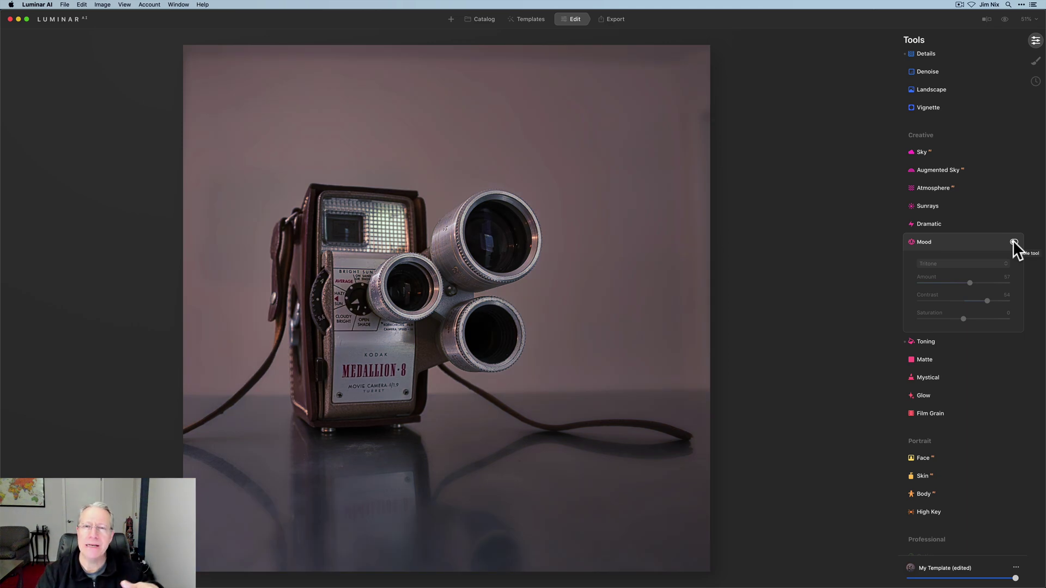
pyautogui.click(1013, 242)
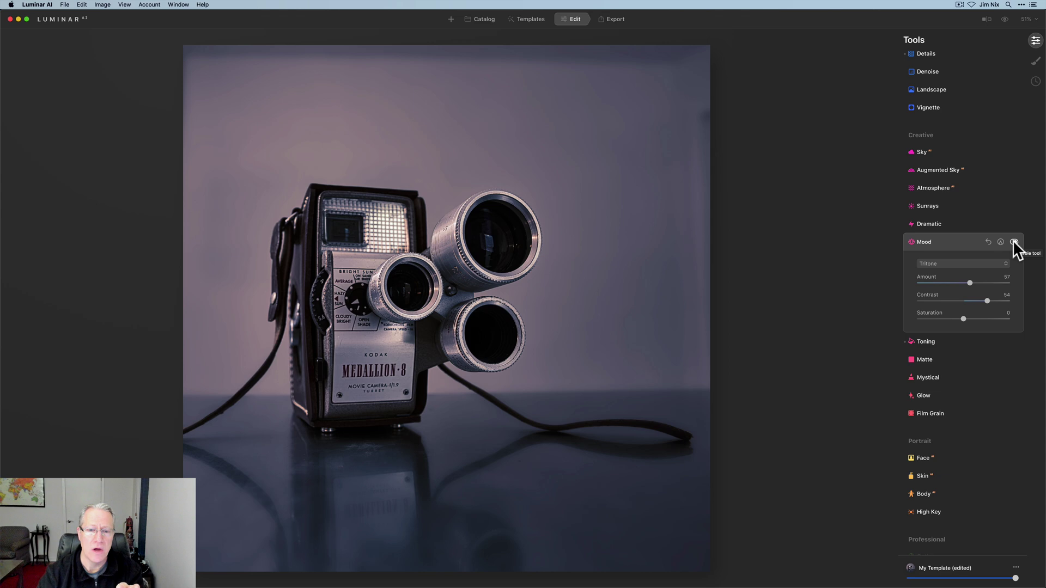
pyautogui.click(1013, 242)
pyautogui.click(1013, 241)
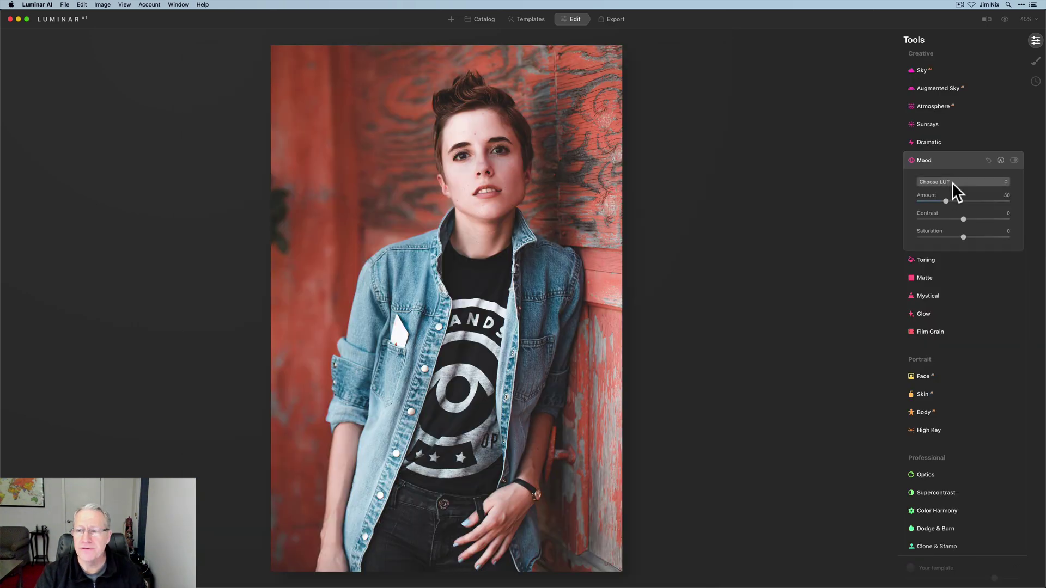
# Apply the Wooden LUT at Amount 76 to the portrait, then switch Mood off to compare
pyautogui.click(952, 182)
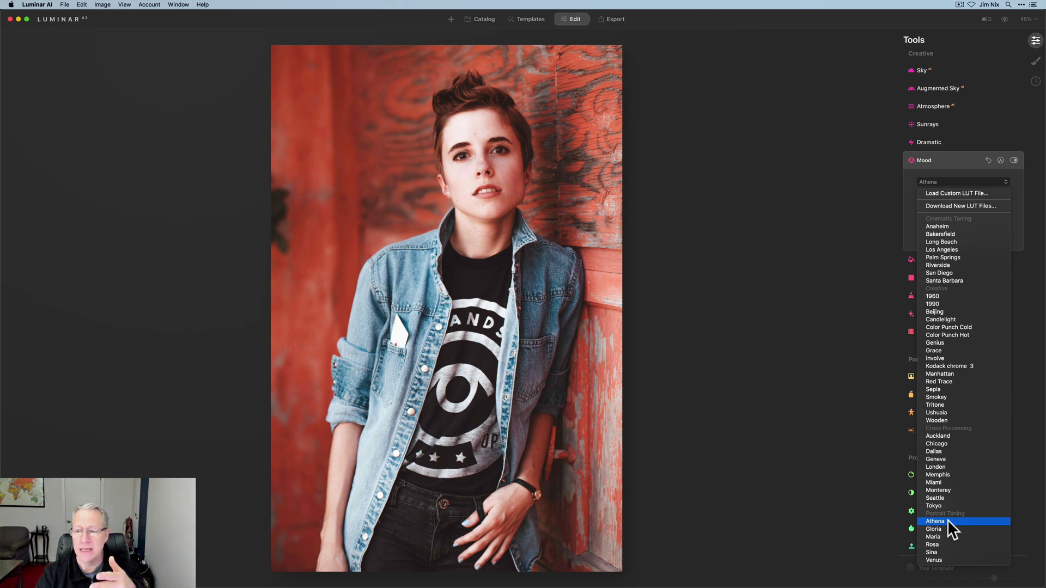
pyautogui.click(953, 420)
pyautogui.moveTo(946, 201); pyautogui.dragTo(984, 201)
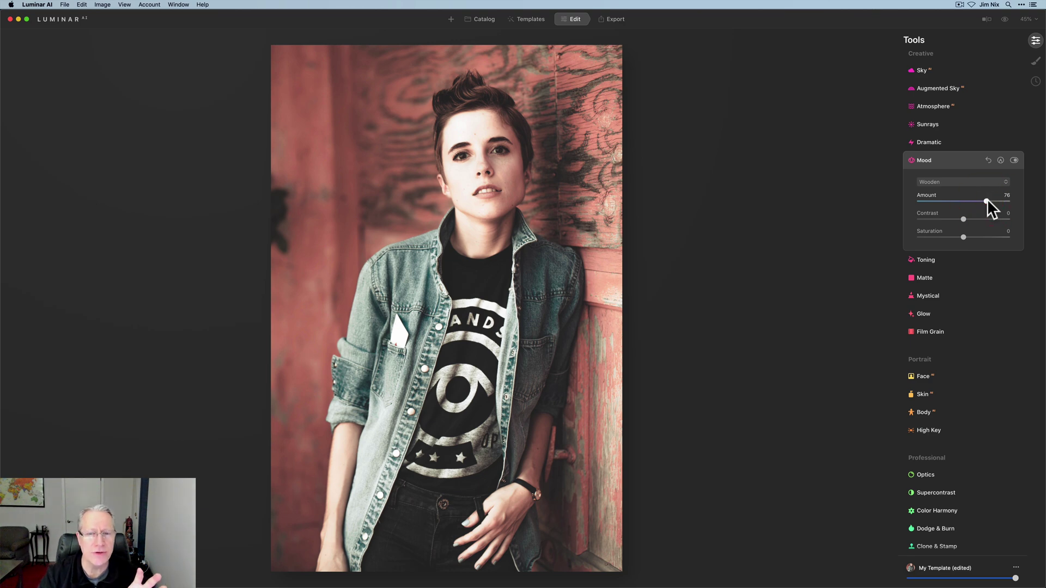
pyautogui.click(1012, 159)
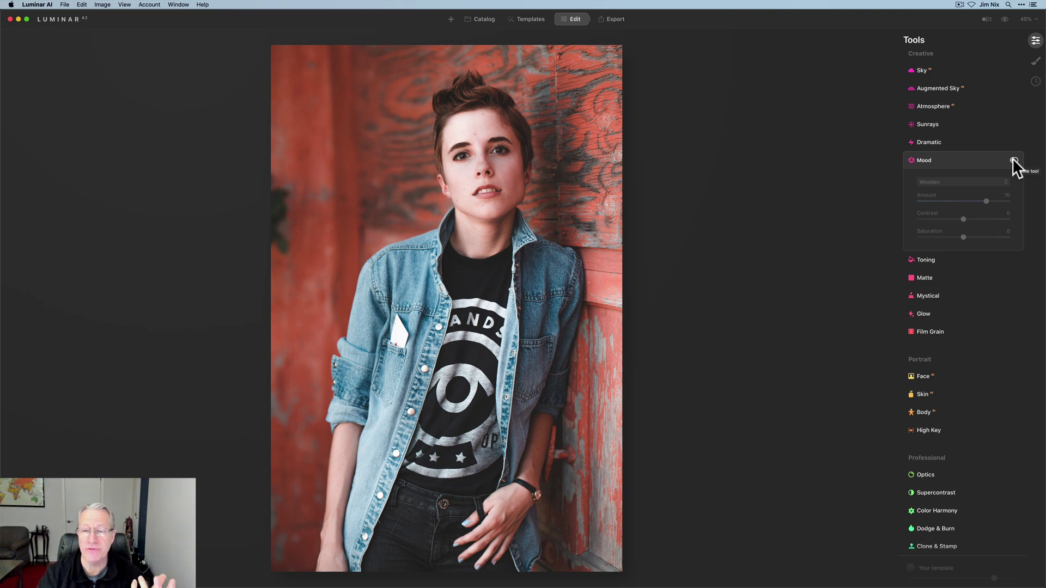
# Re-enable Mood to restore the Wooden LUT look at Amount 76
pyautogui.click(1012, 159)
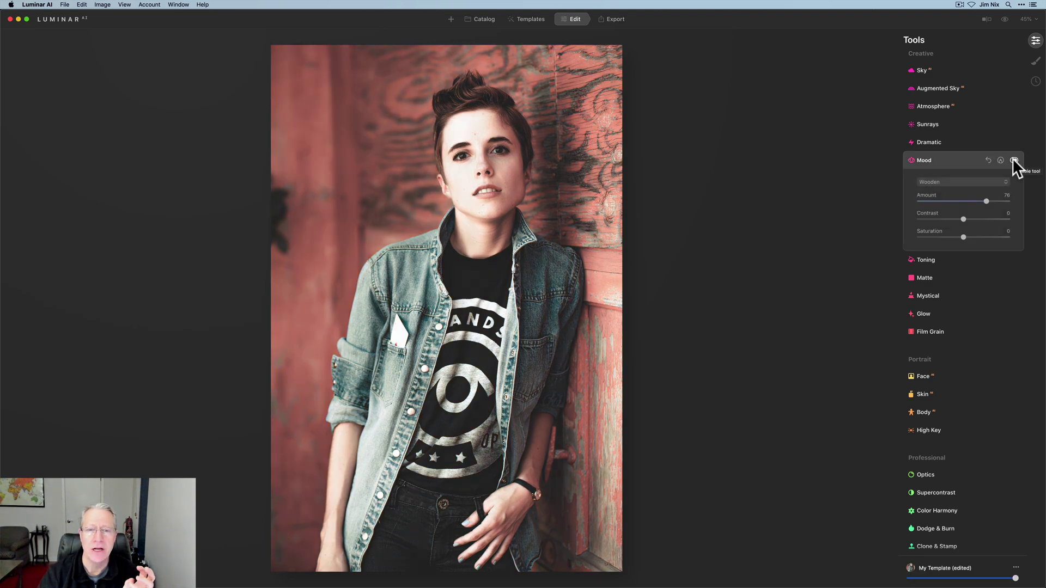